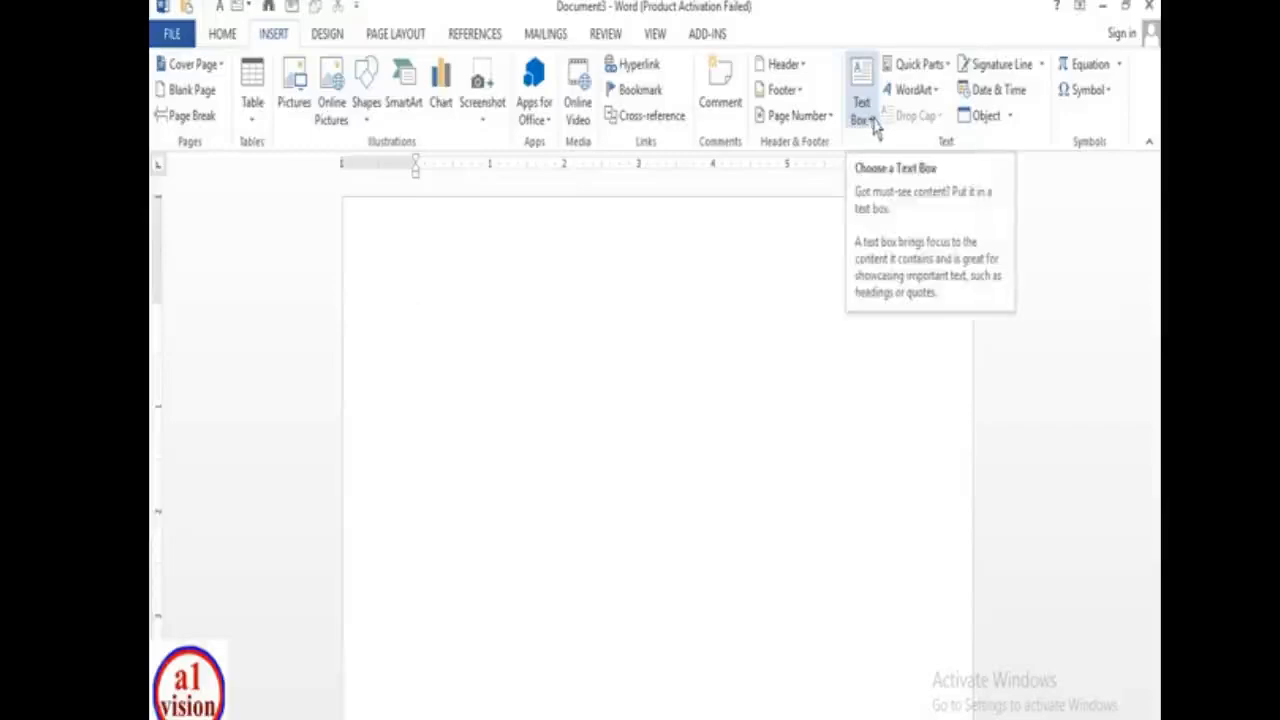
- Insert a Whisp Quote text box from the Text Box gallery and move it to the page's top-left
left_click(866, 115)
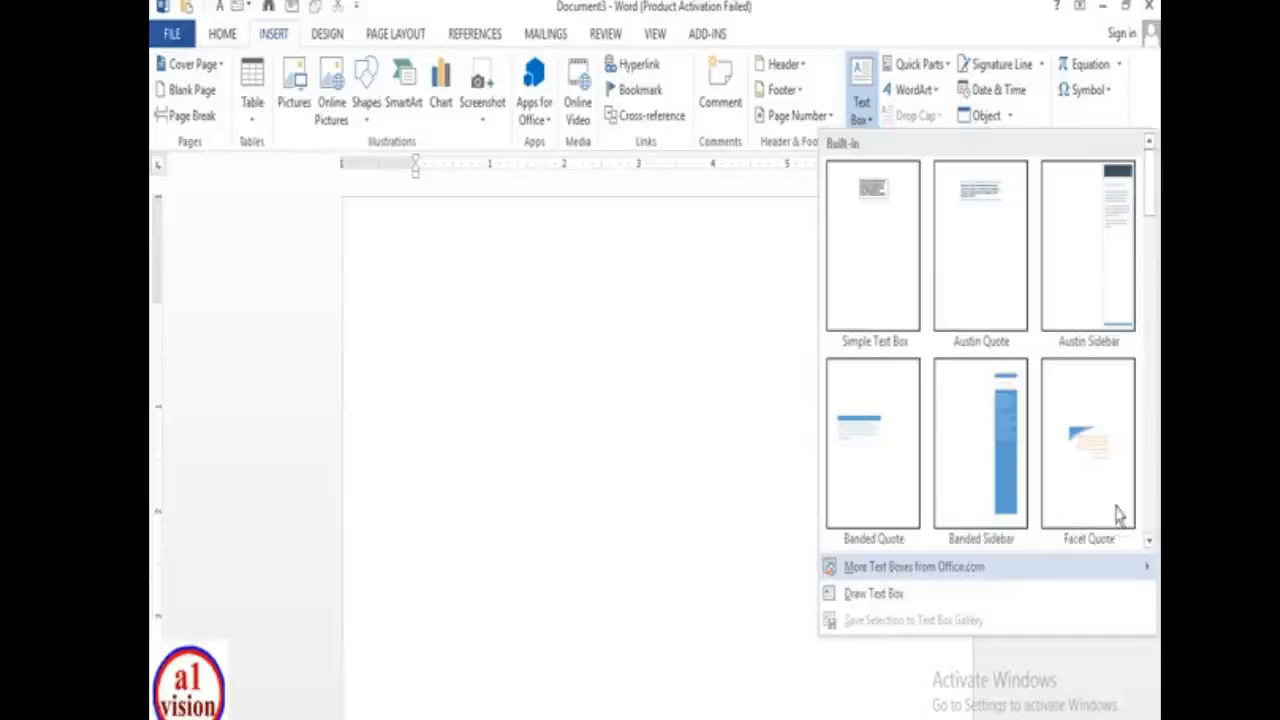
scroll(1112, 505, "down", 10)
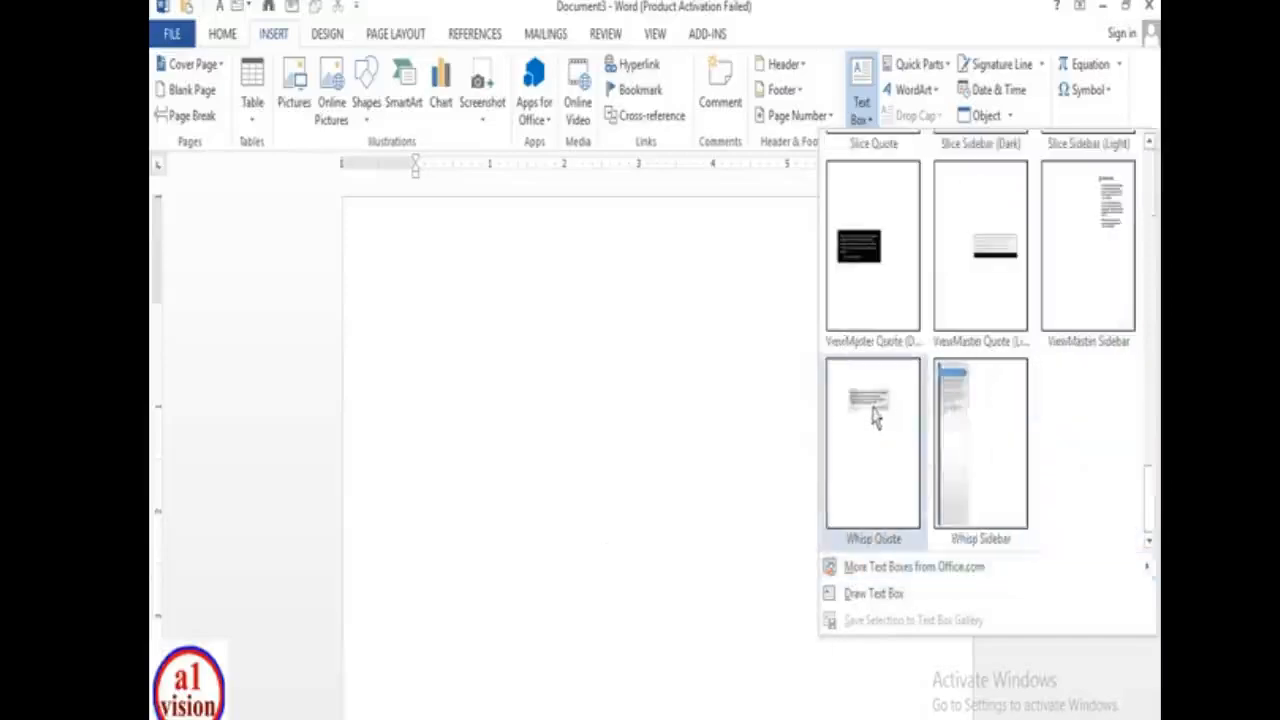
left_click(995, 268)
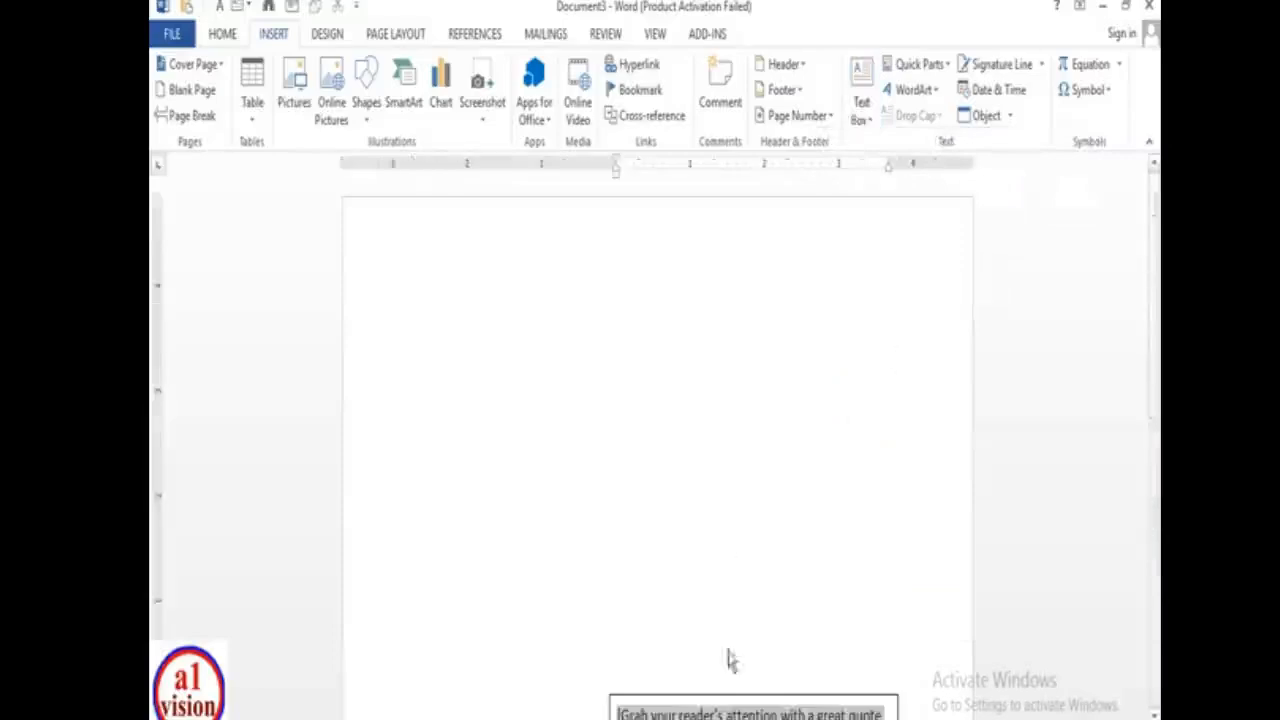
left_click_drag(722, 703, 540, 288)
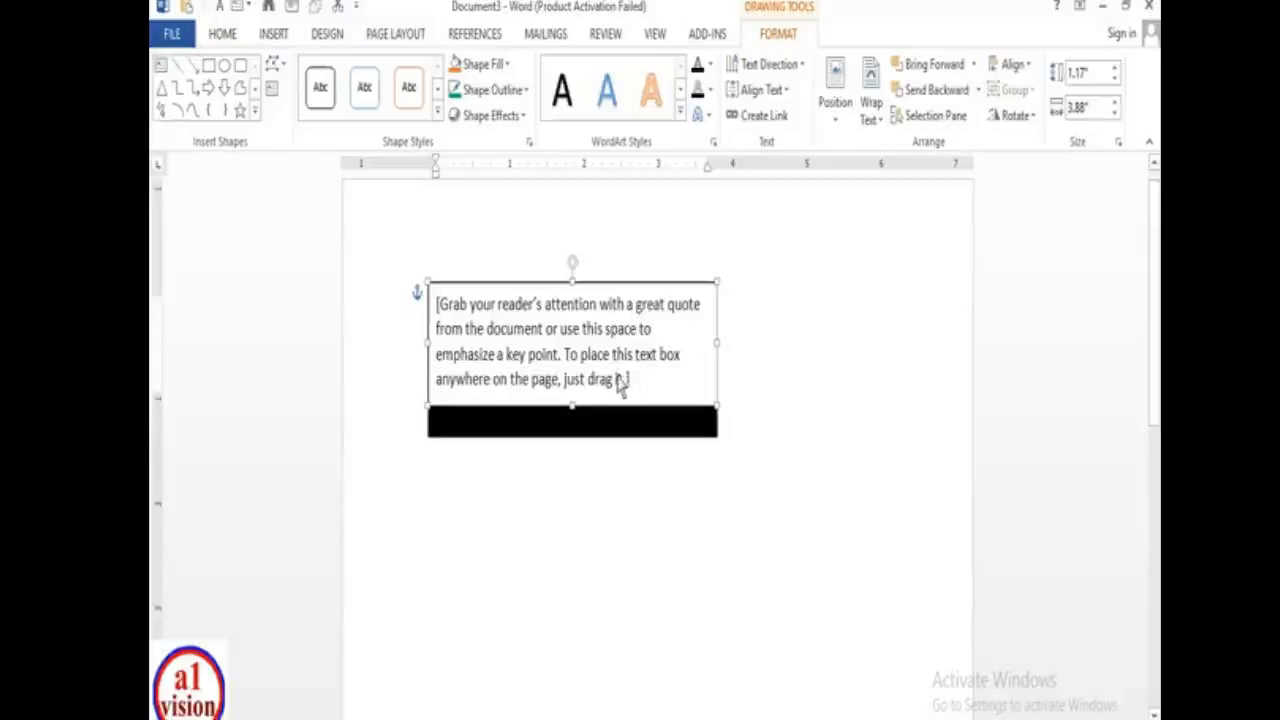
- Replace the placeholder quote with a Name line and a Father name line below it
mouse_move(603, 351)
left_mouse_down()
mouse_move(542, 350)
mouse_move(480, 316)
mouse_move(569, 369)
mouse_move(595, 351)
mouse_move(603, 362)
left_mouse_up()
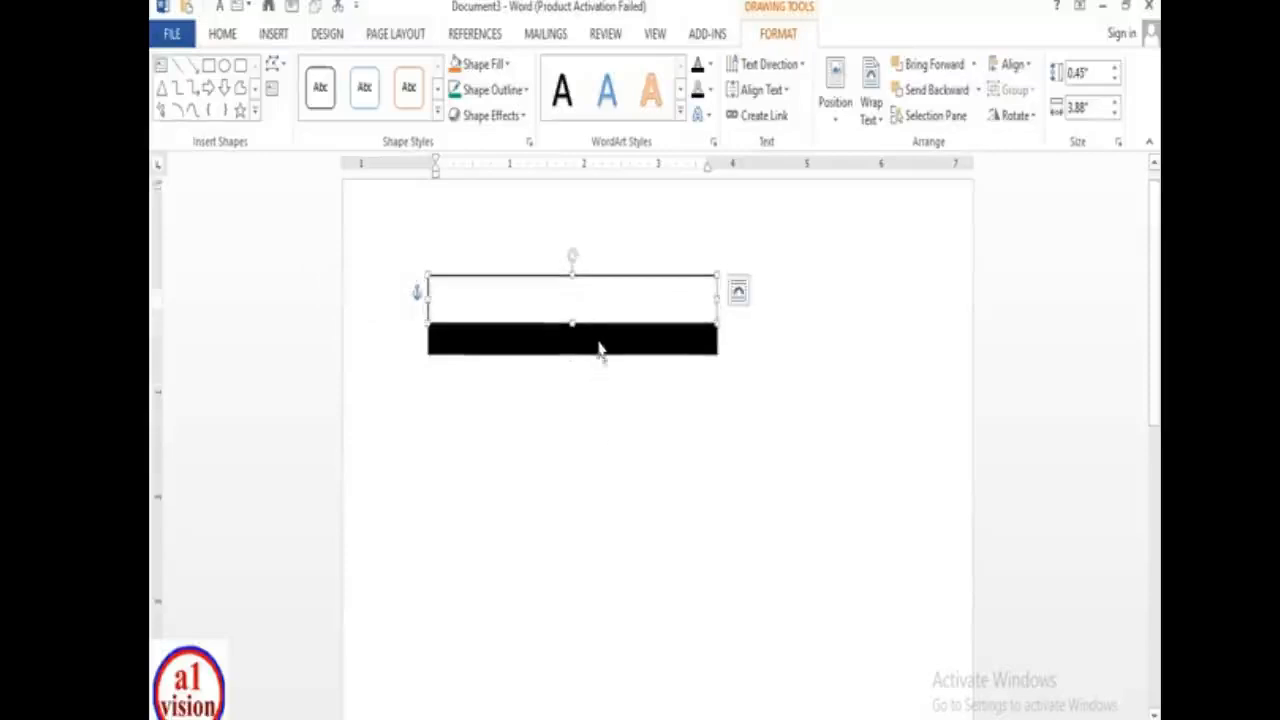
type("nnnnnnnnnnnnnnnnnnnnnnnnnnnnnn")
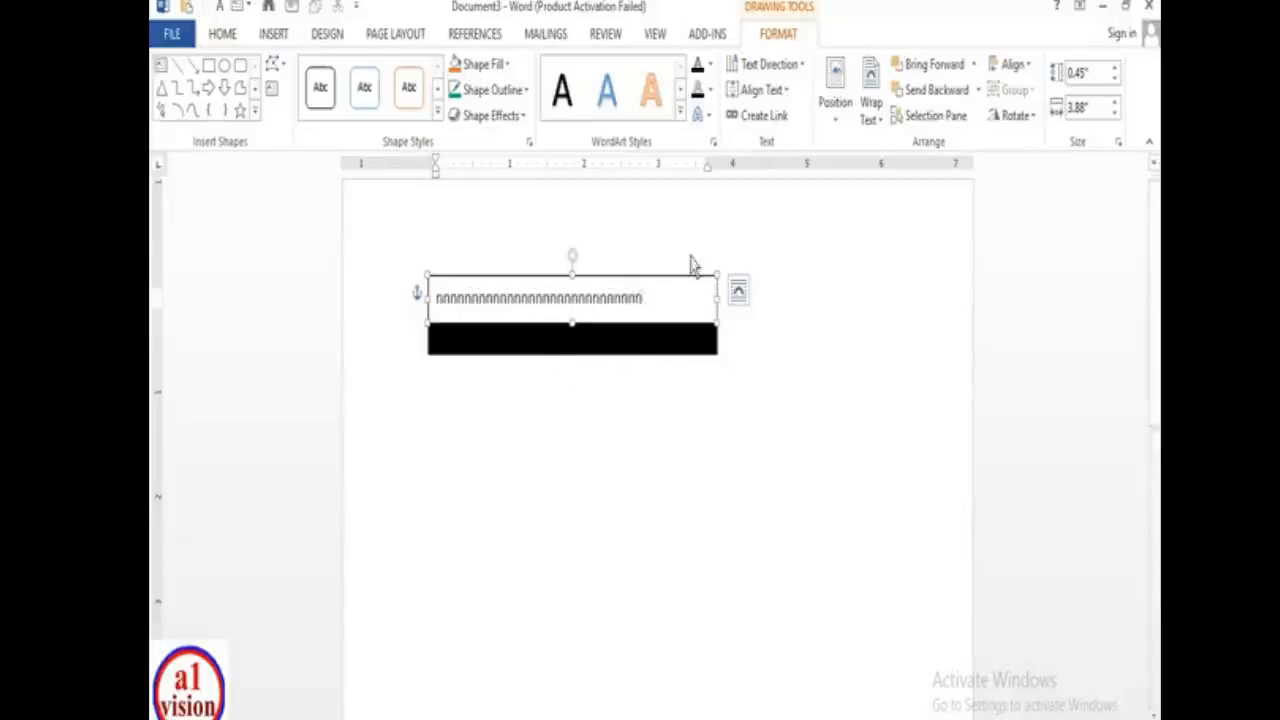
key("BackSpace")
key("BackSpace")
key("BackSpace")
key("BackSpace")
key("BackSpace")
key("BackSpace")
key("BackSpace")
key("BackSpace")
key("BackSpace")
key("BackSpace")
key("BackSpace")
key("BackSpace")
key("BackSpace")
key("BackSpace")
key("BackSpace")
key("BackSpace")
key("BackSpace")
key("BackSpace")
key("BackSpace")
key("BackSpace")
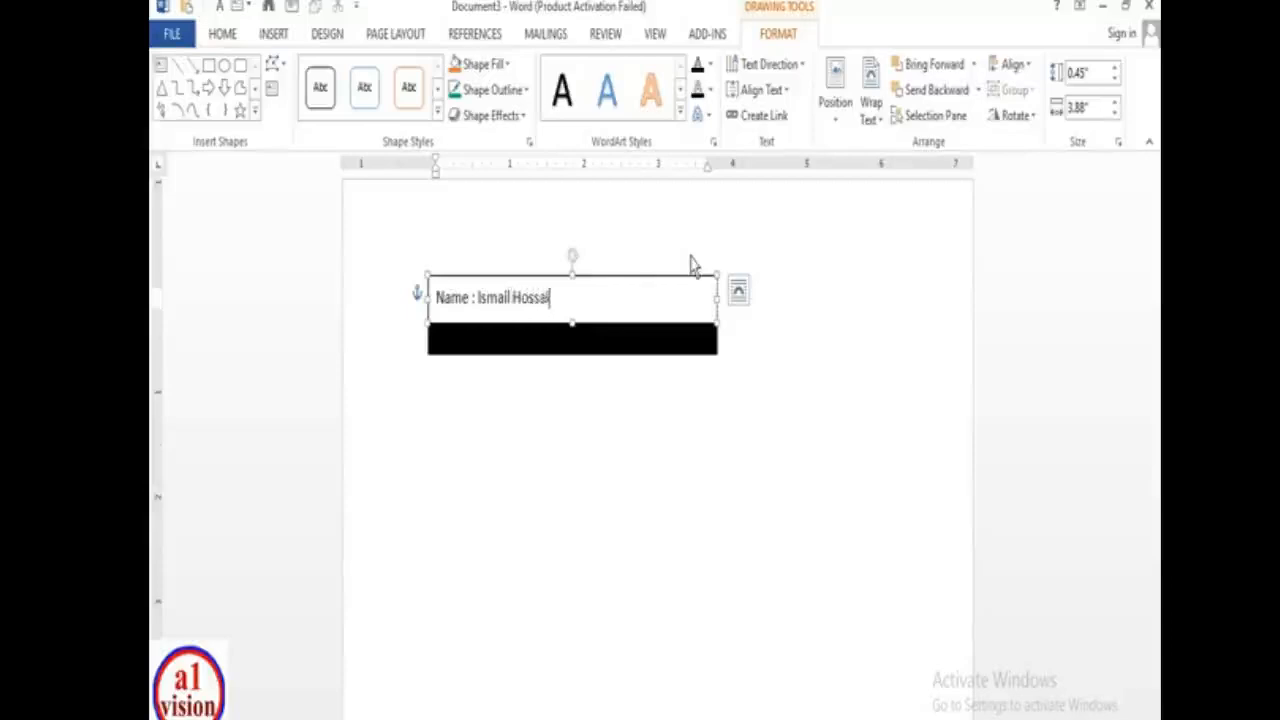
key("Return")
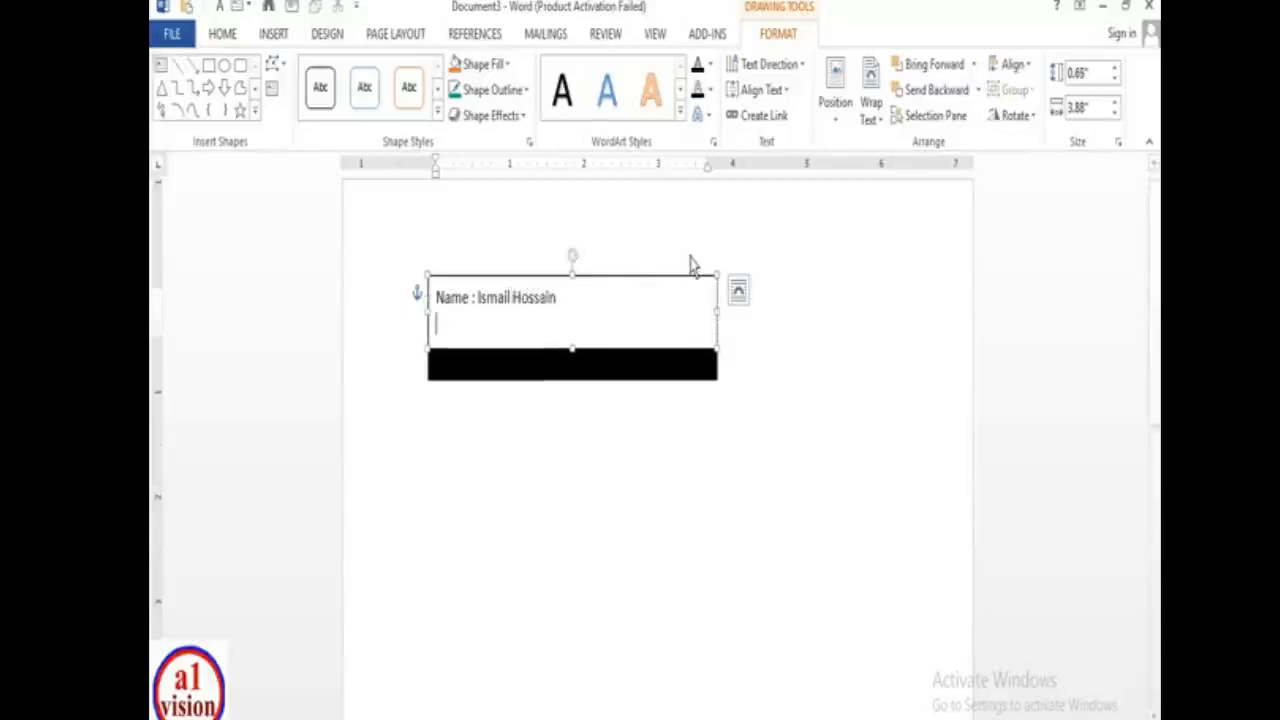
type("Fath")
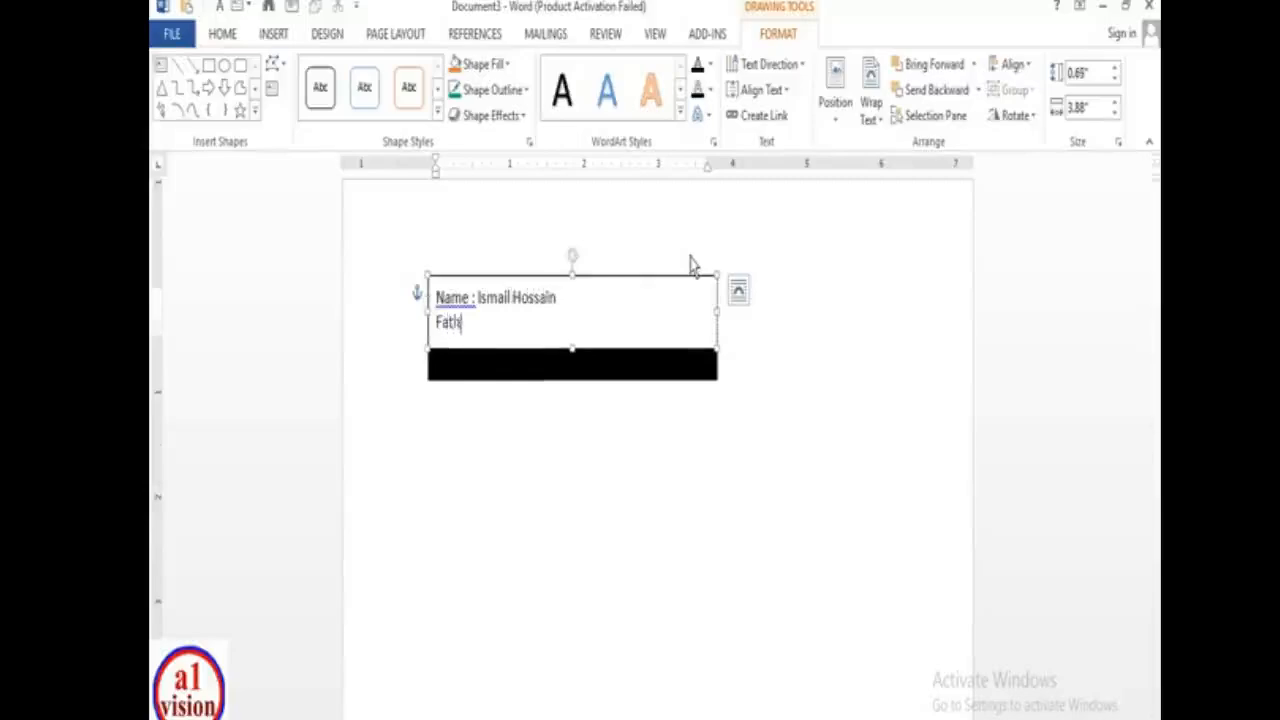
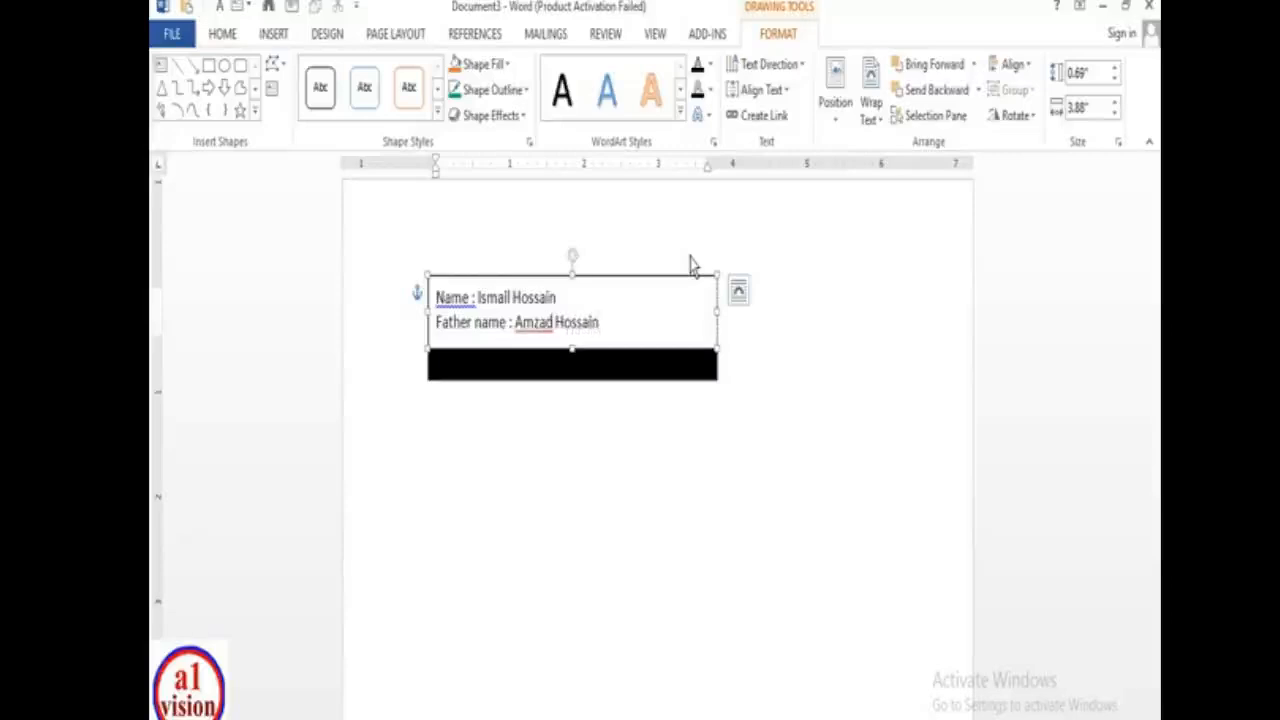
key("Return")
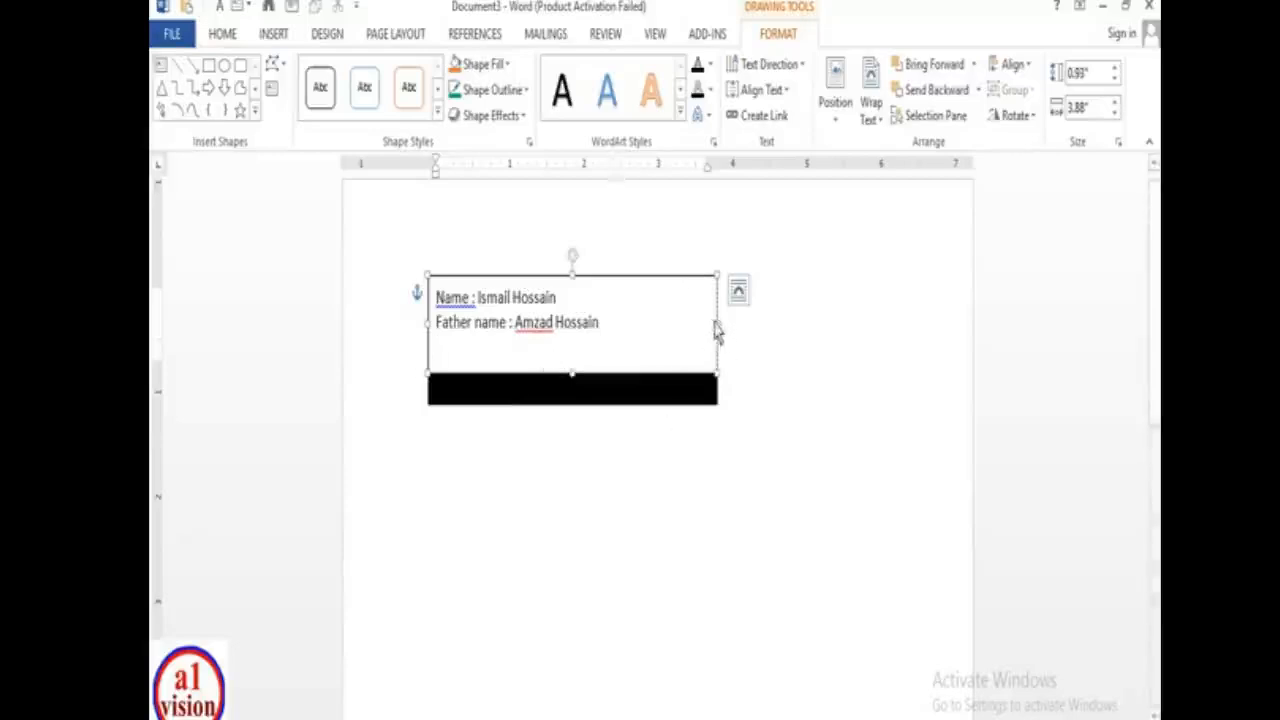
- Narrow the name box to fit its text, fill it pale gold, and nudge it slightly left
left_click_drag(716, 333, 555, 287)
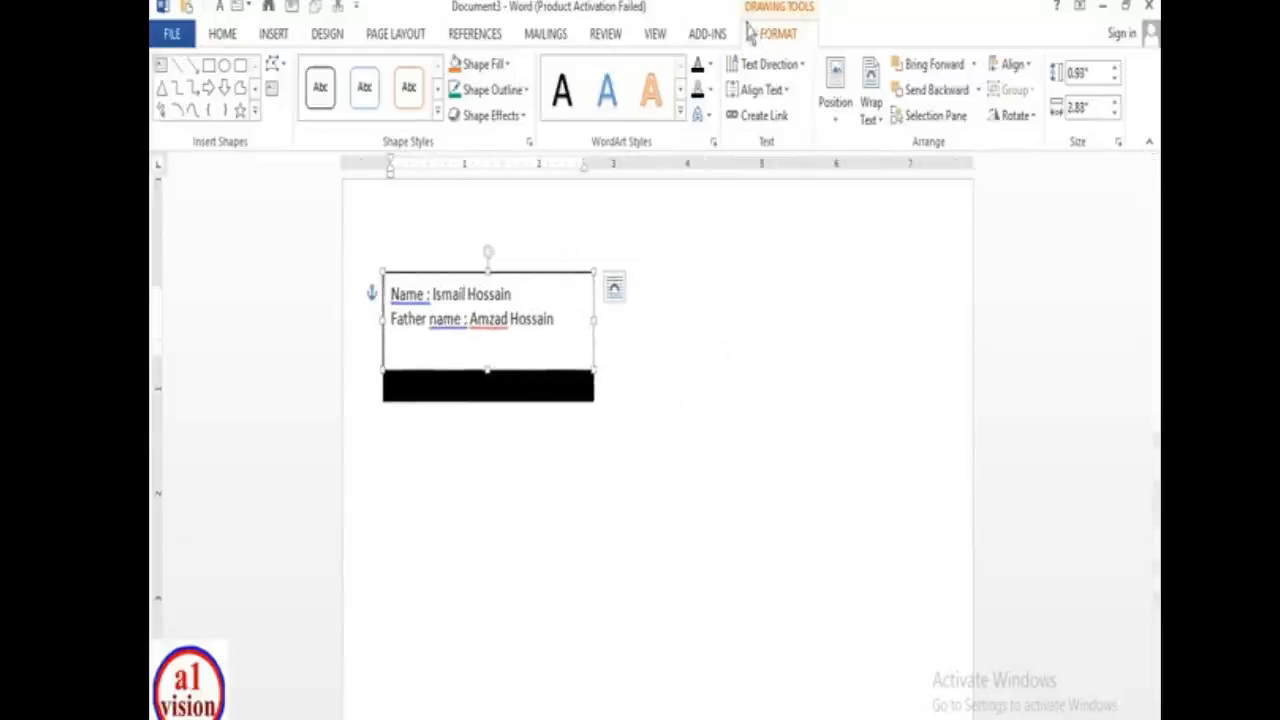
left_click(505, 70)
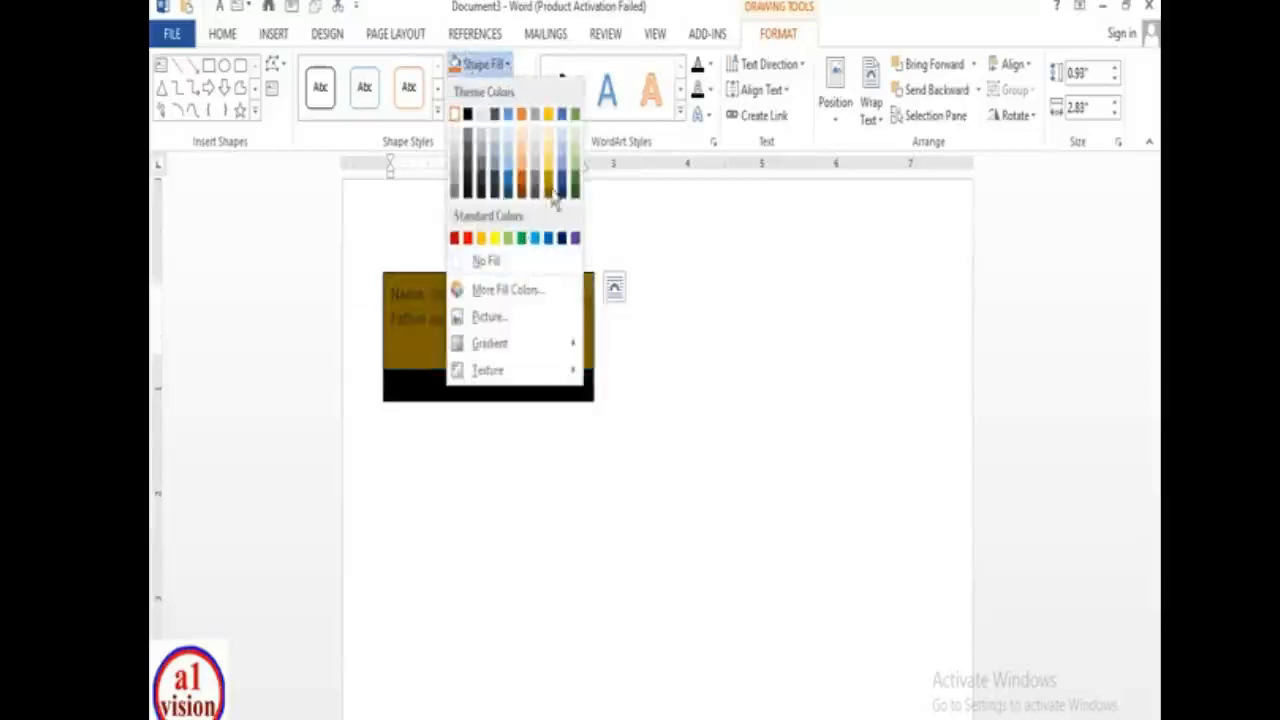
left_click(550, 162)
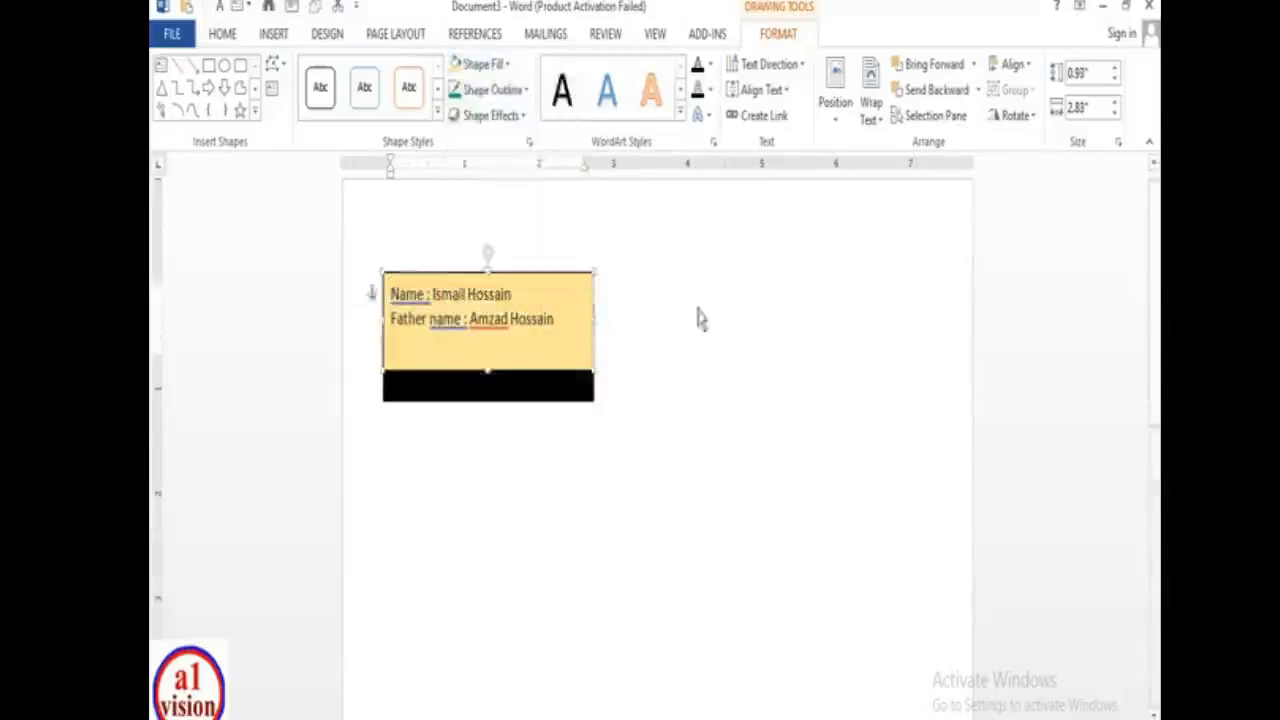
left_click(646, 386)
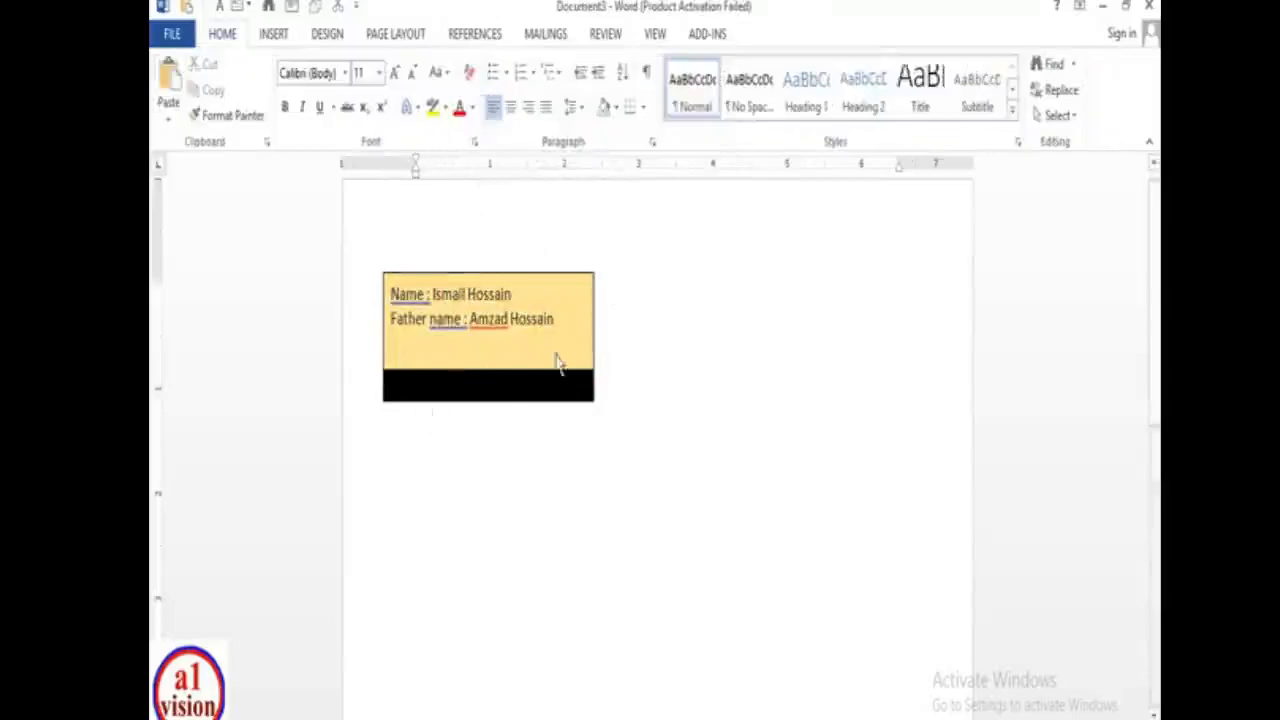
left_click_drag(540, 286, 526, 291)
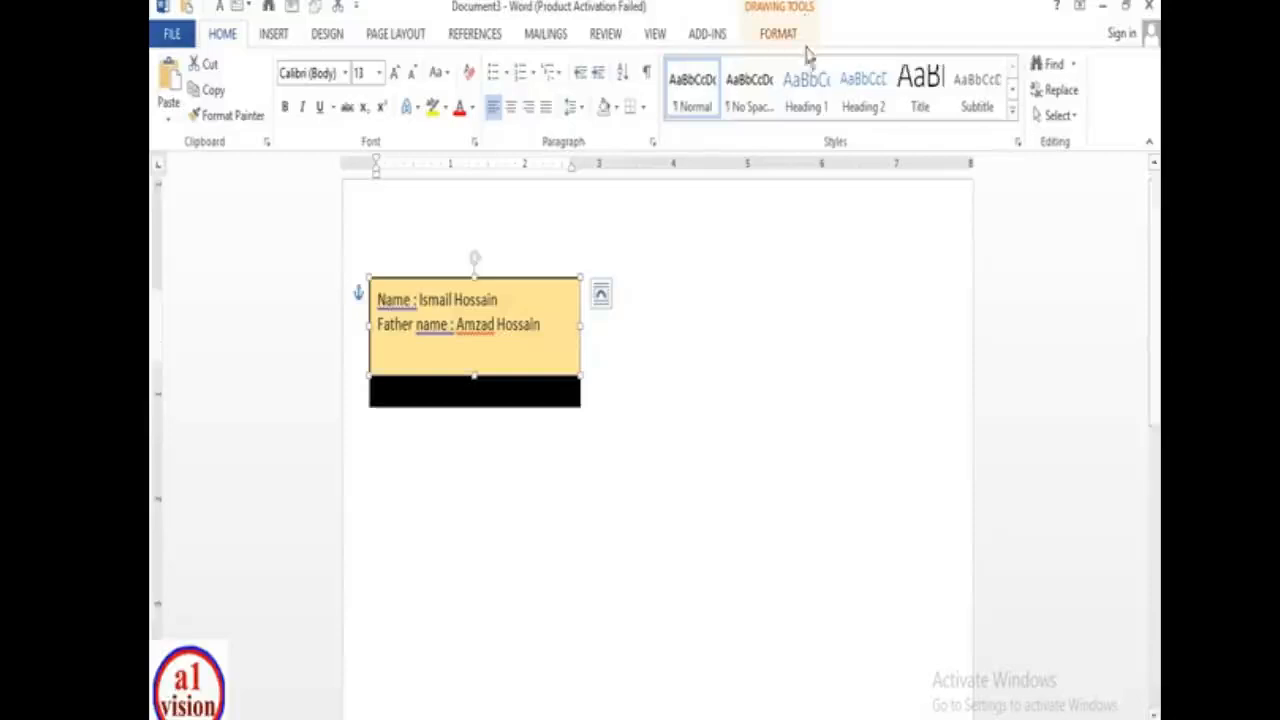
- Give the name box a red 1½ pt outline
left_click(801, 6)
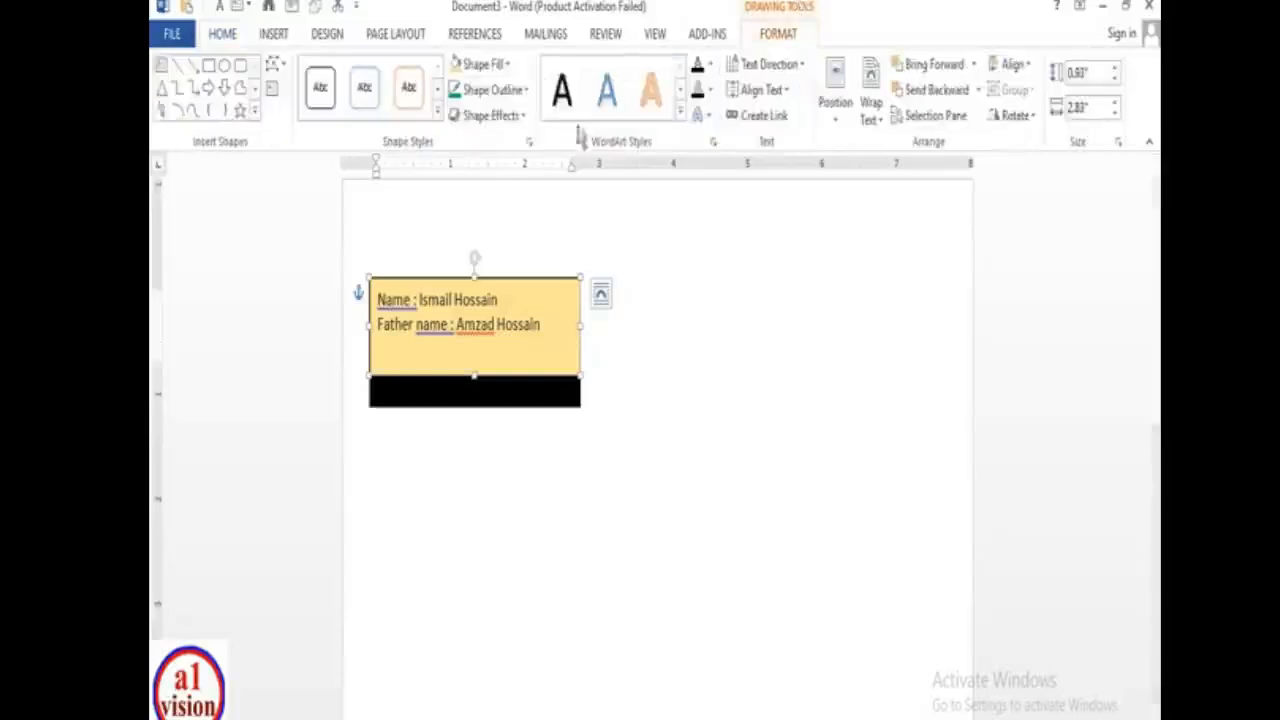
left_click(526, 92)
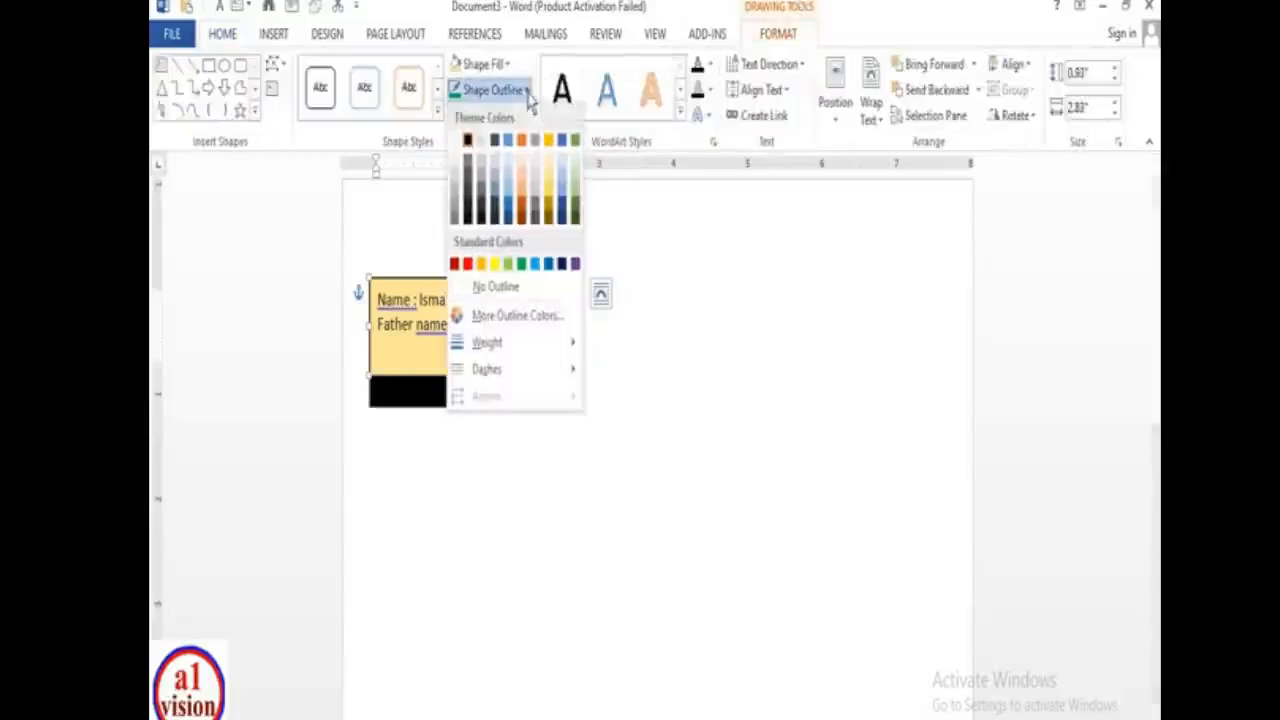
left_click(468, 264)
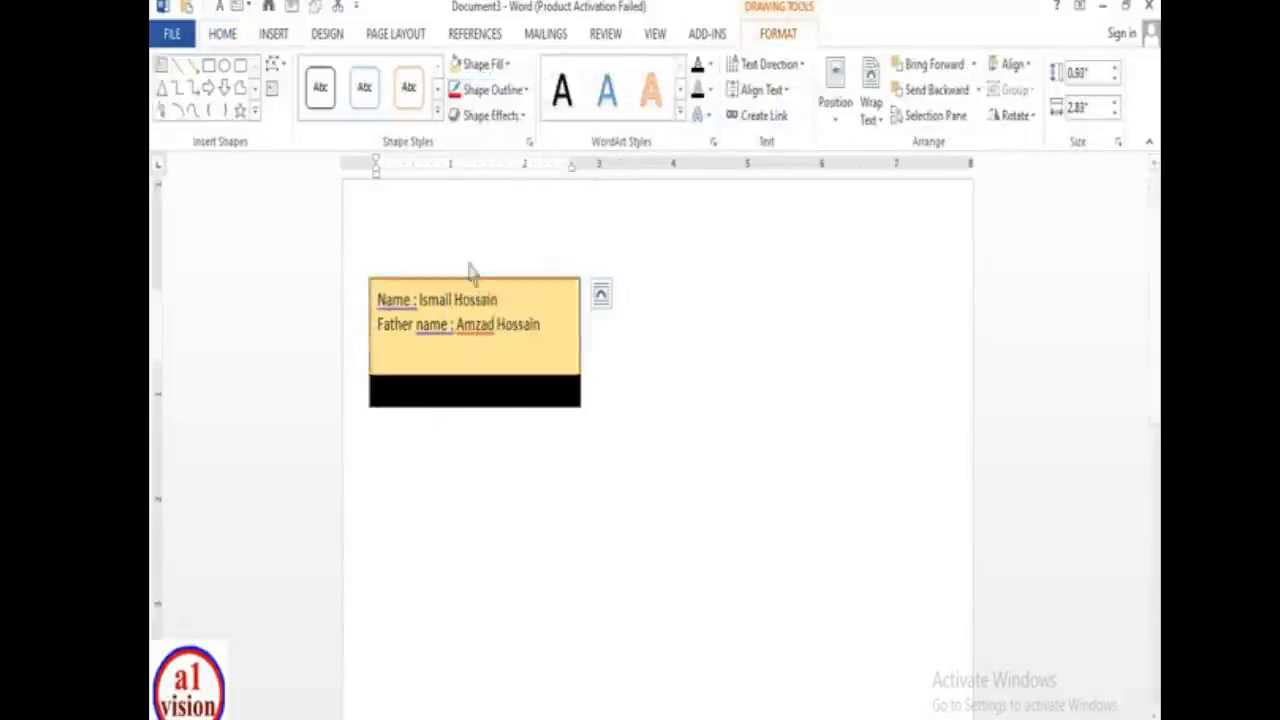
left_click(521, 91)
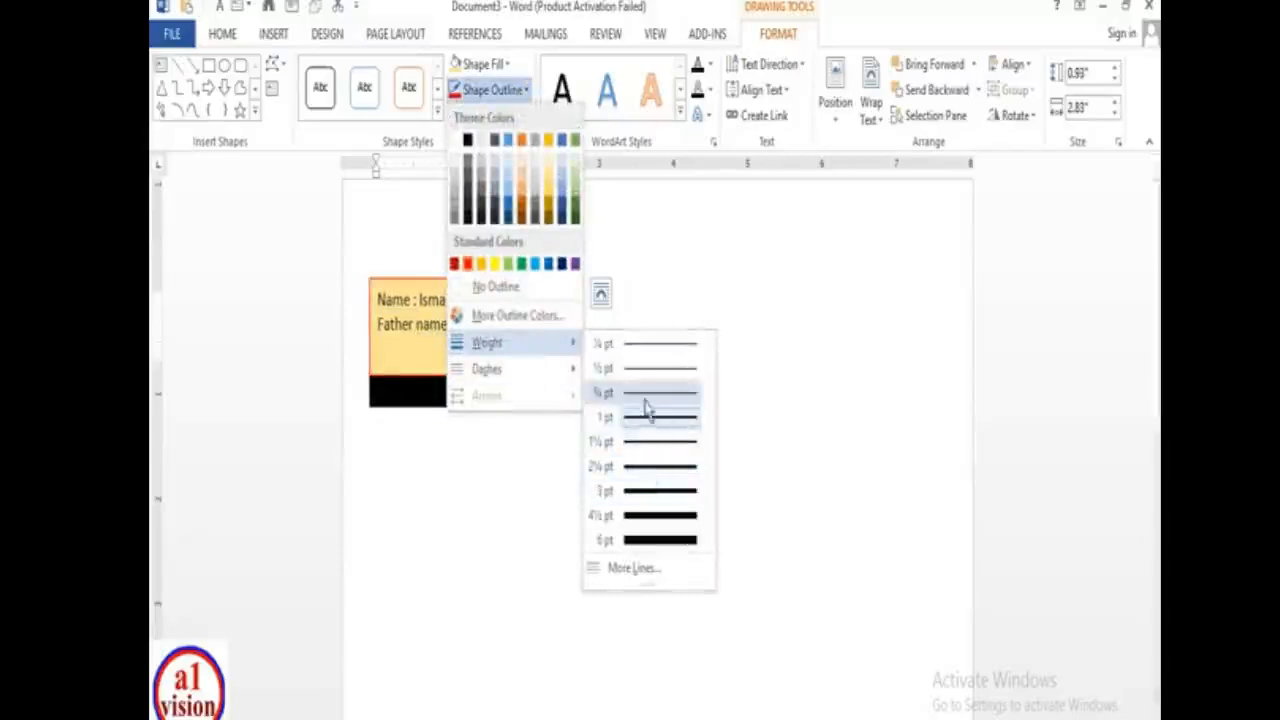
left_click(652, 448)
left_click(771, 451)
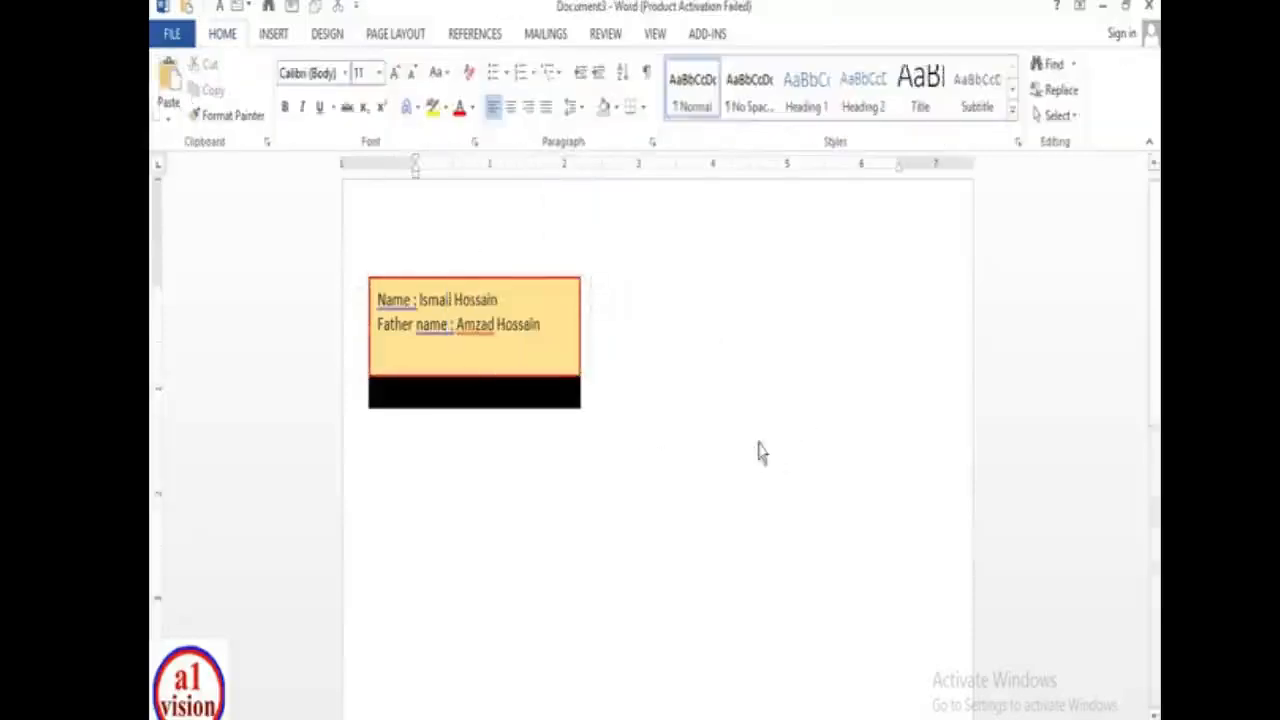
left_click(557, 300)
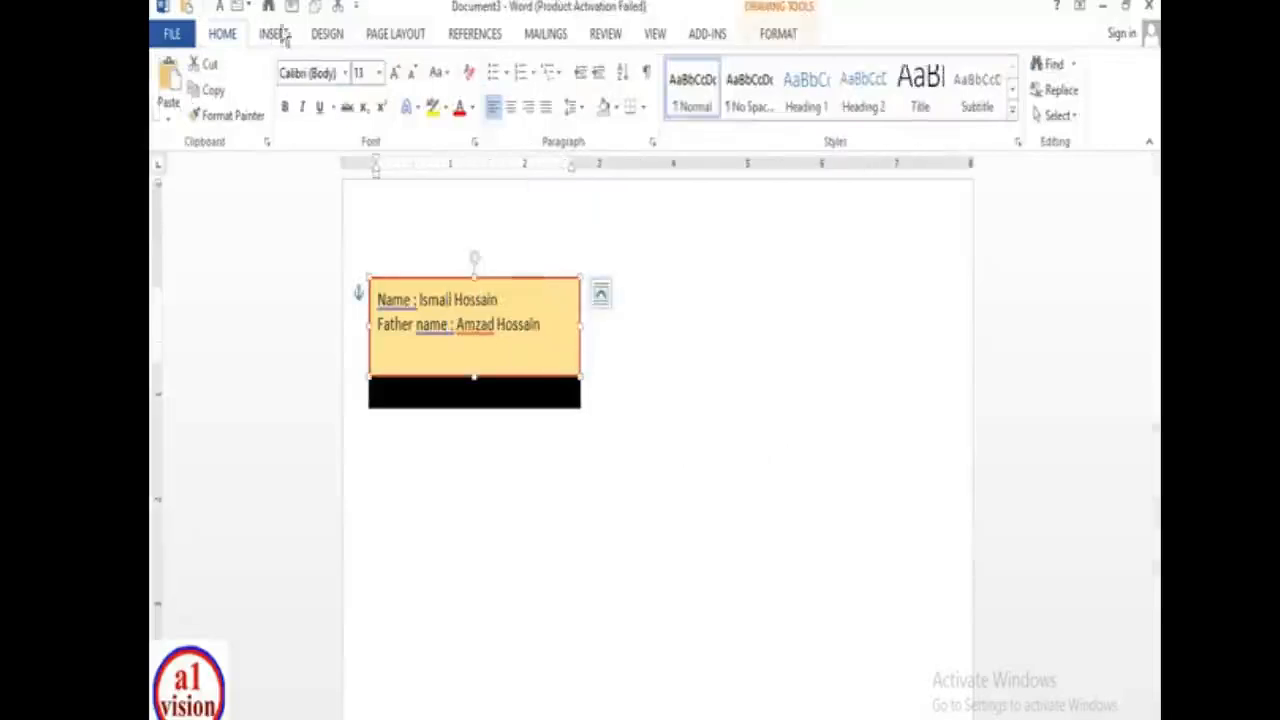
- Draw a plain text box to the right of the name box and move it down the page
left_click(746, 329)
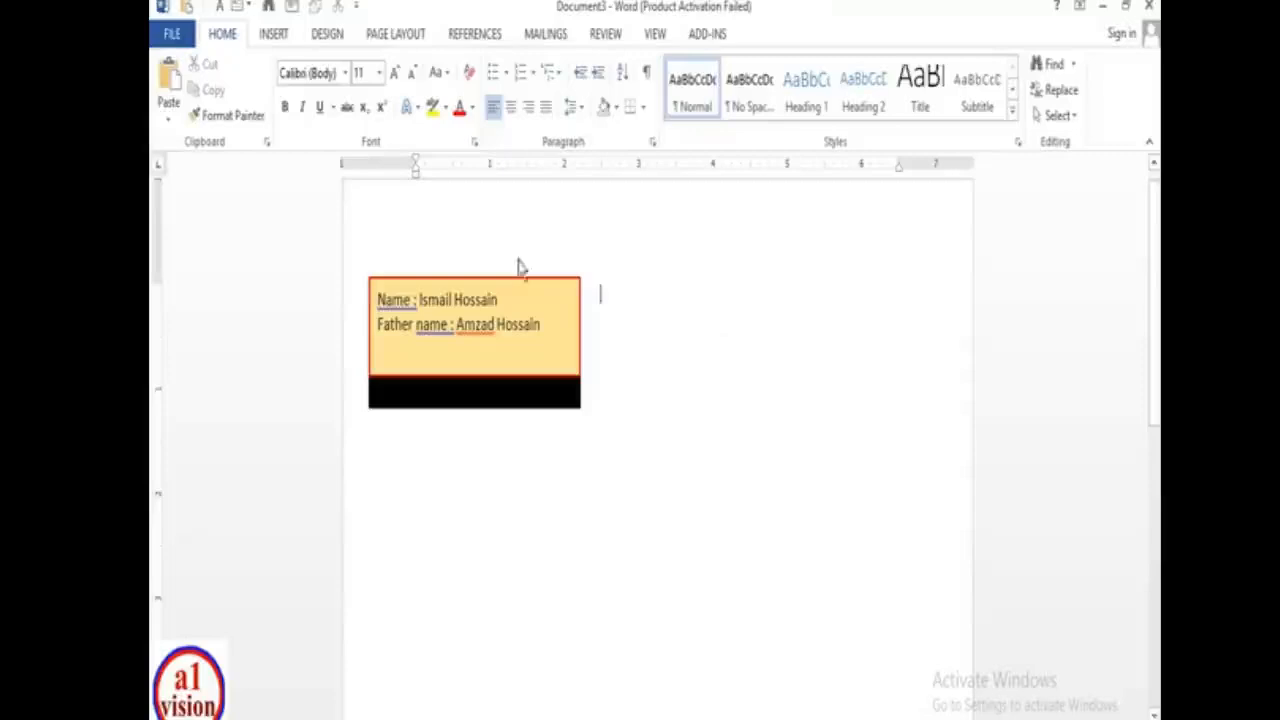
left_click(276, 36)
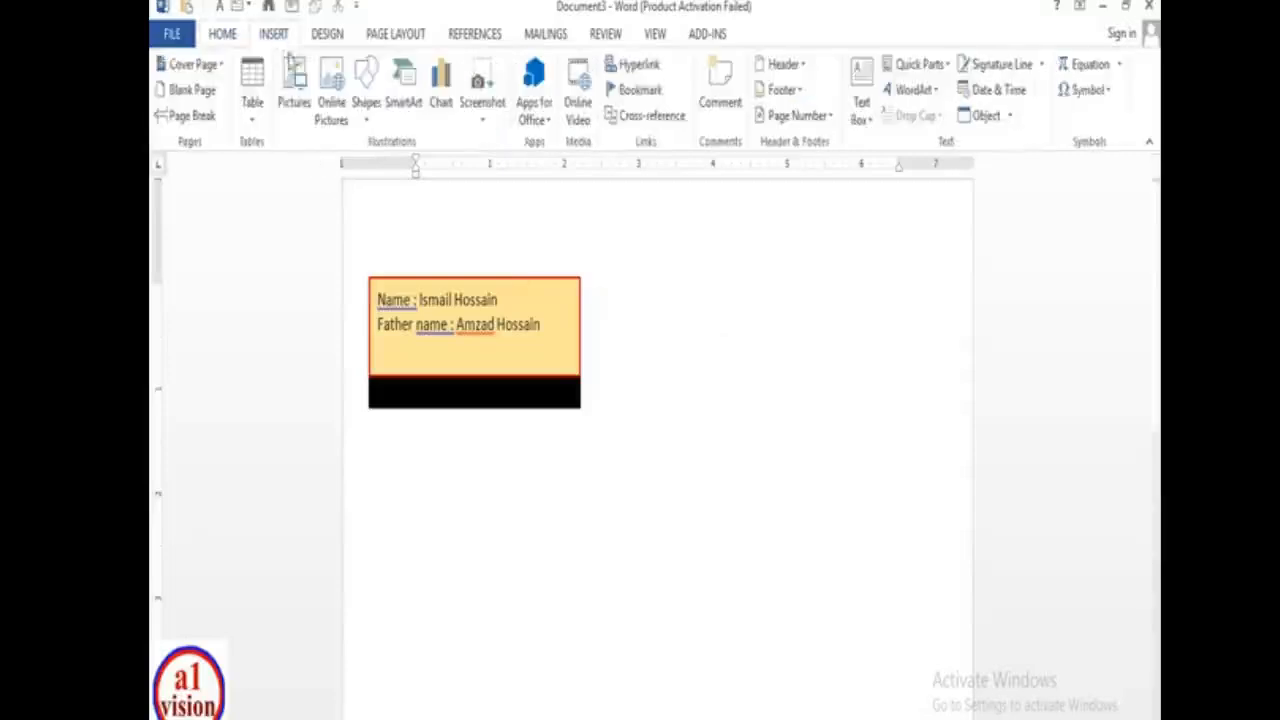
left_click(870, 117)
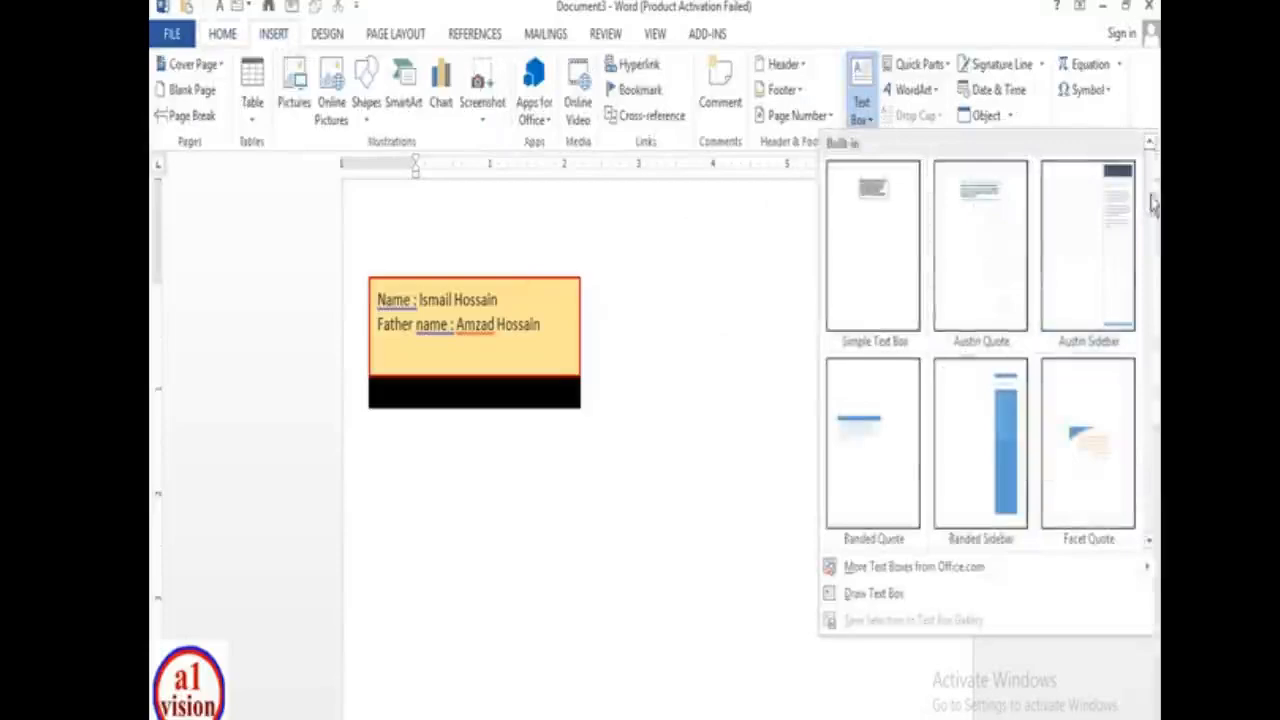
left_click_drag(1153, 203, 1138, 520)
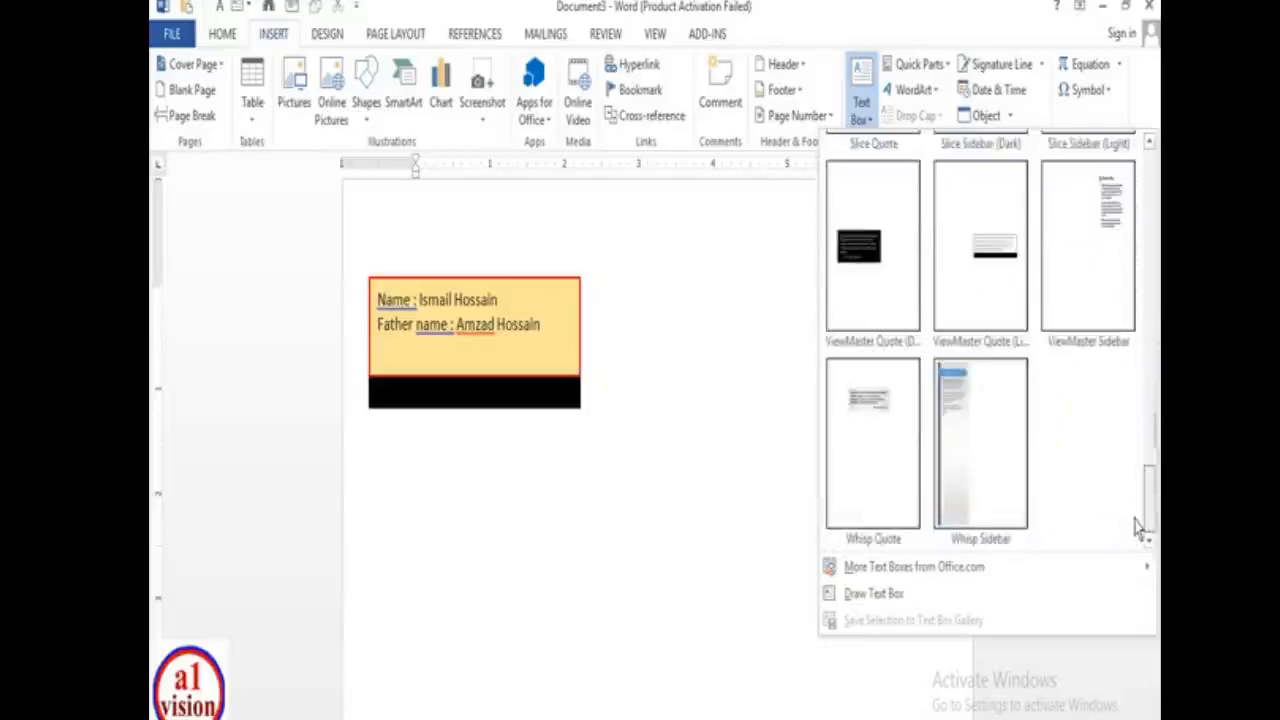
left_click_drag(1138, 527, 1096, 200)
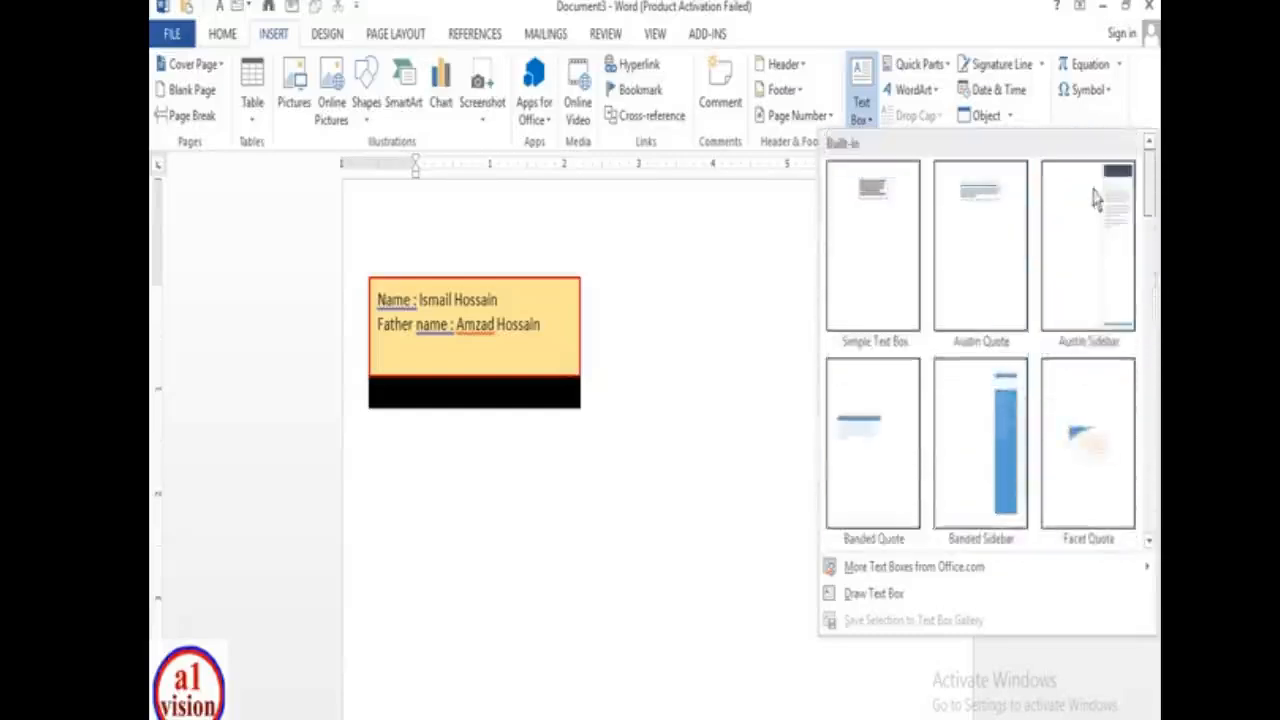
left_click(912, 593)
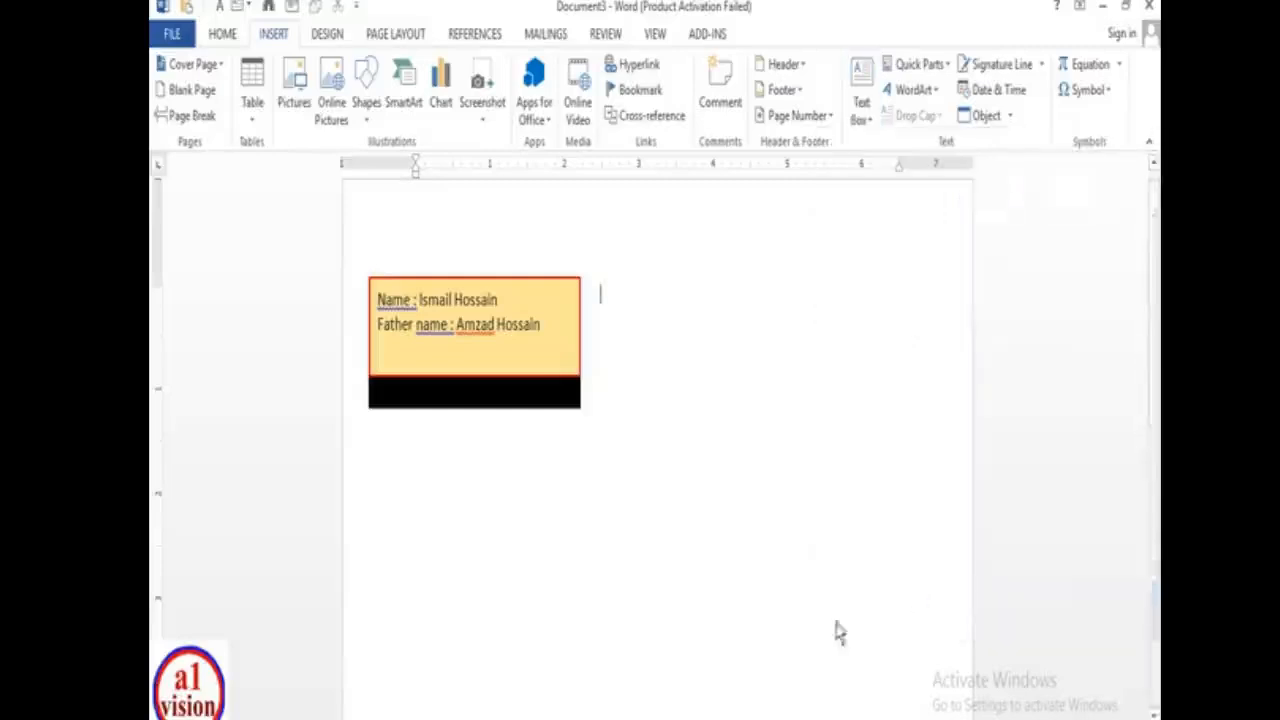
mouse_move(621, 246)
left_mouse_down()
mouse_move(651, 429)
mouse_move(923, 433)
mouse_move(930, 460)
left_mouse_up()
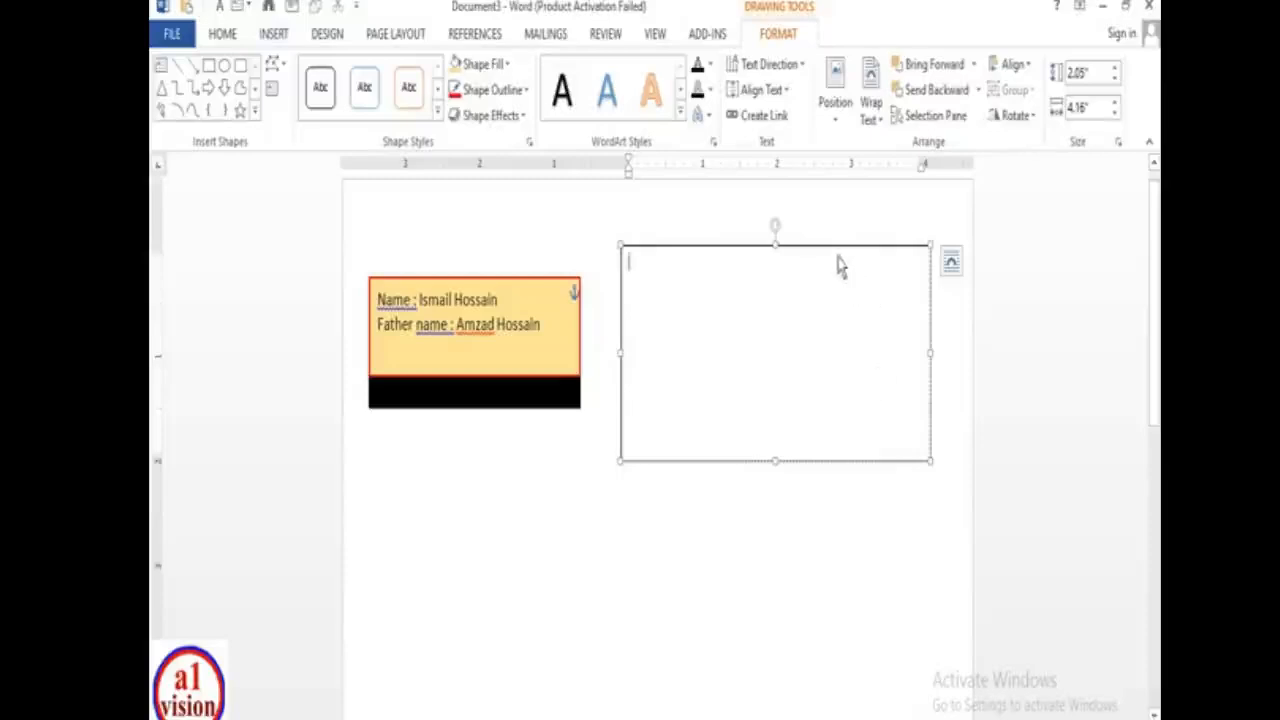
left_click_drag(840, 260, 846, 366)
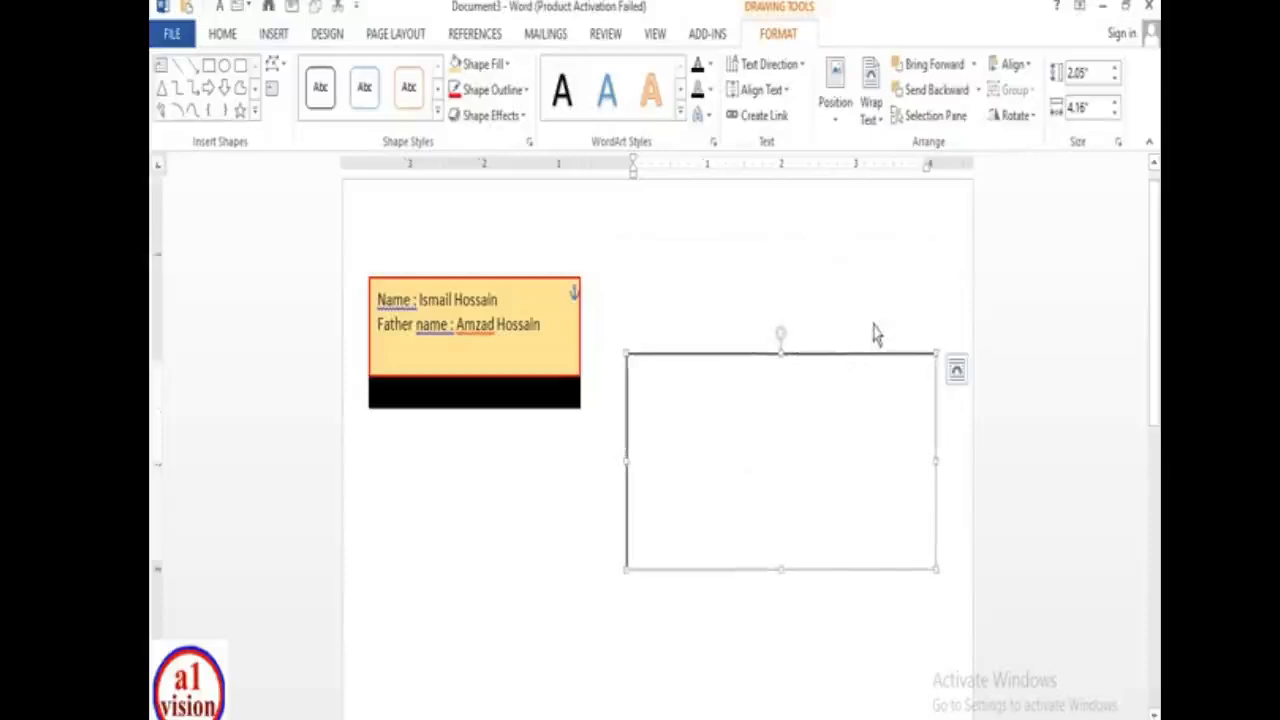
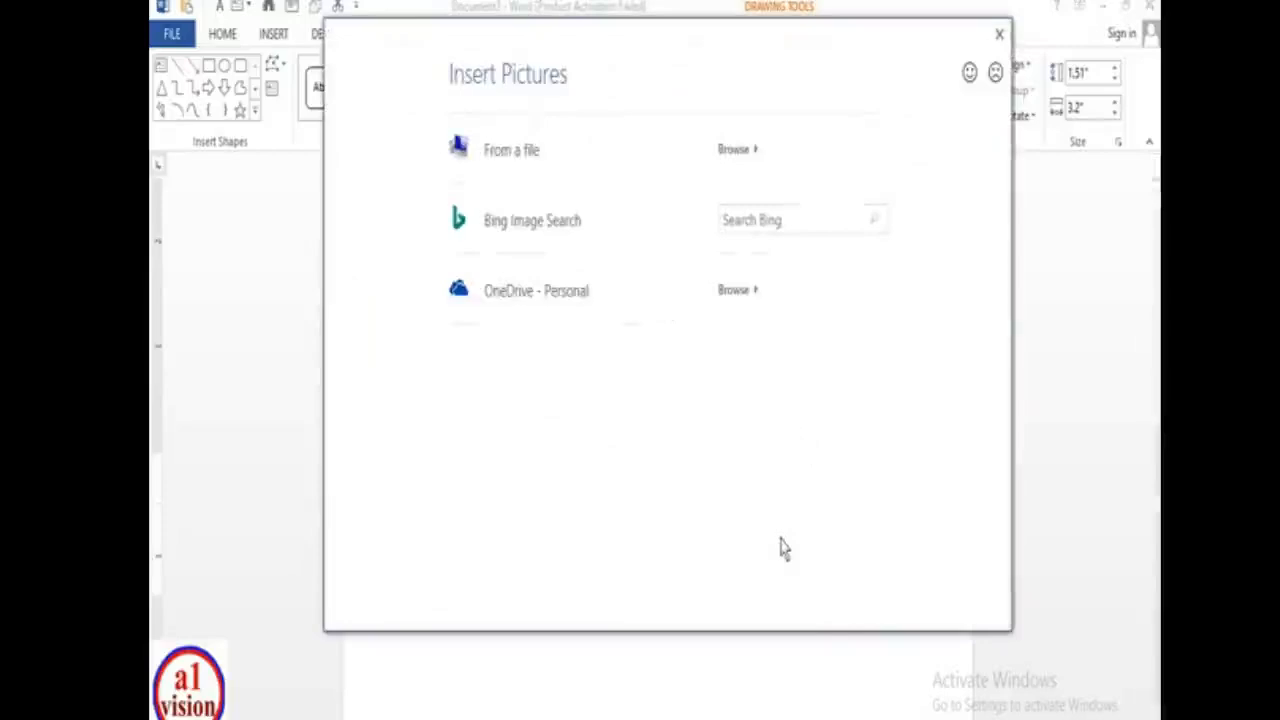
- Browse to Local Disk (D:) > 2021-3 and insert photo 12 as the lower box's picture fill
left_click(535, 140)
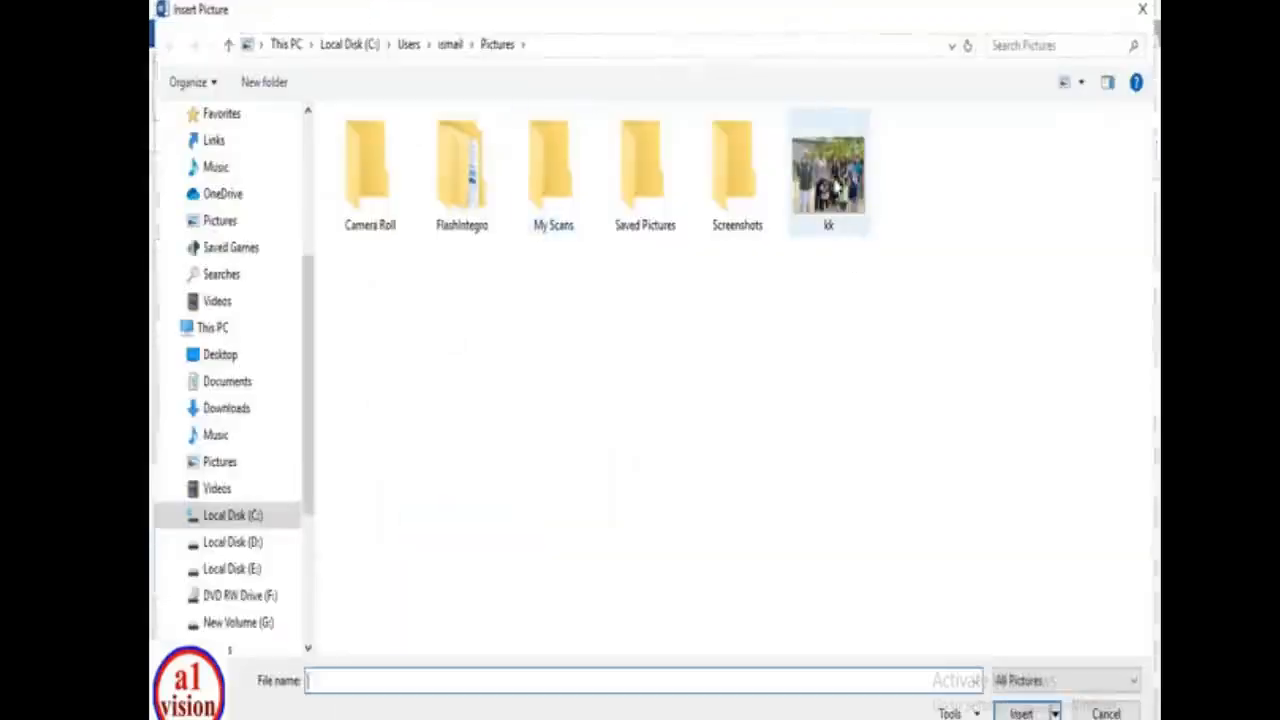
left_click(822, 186)
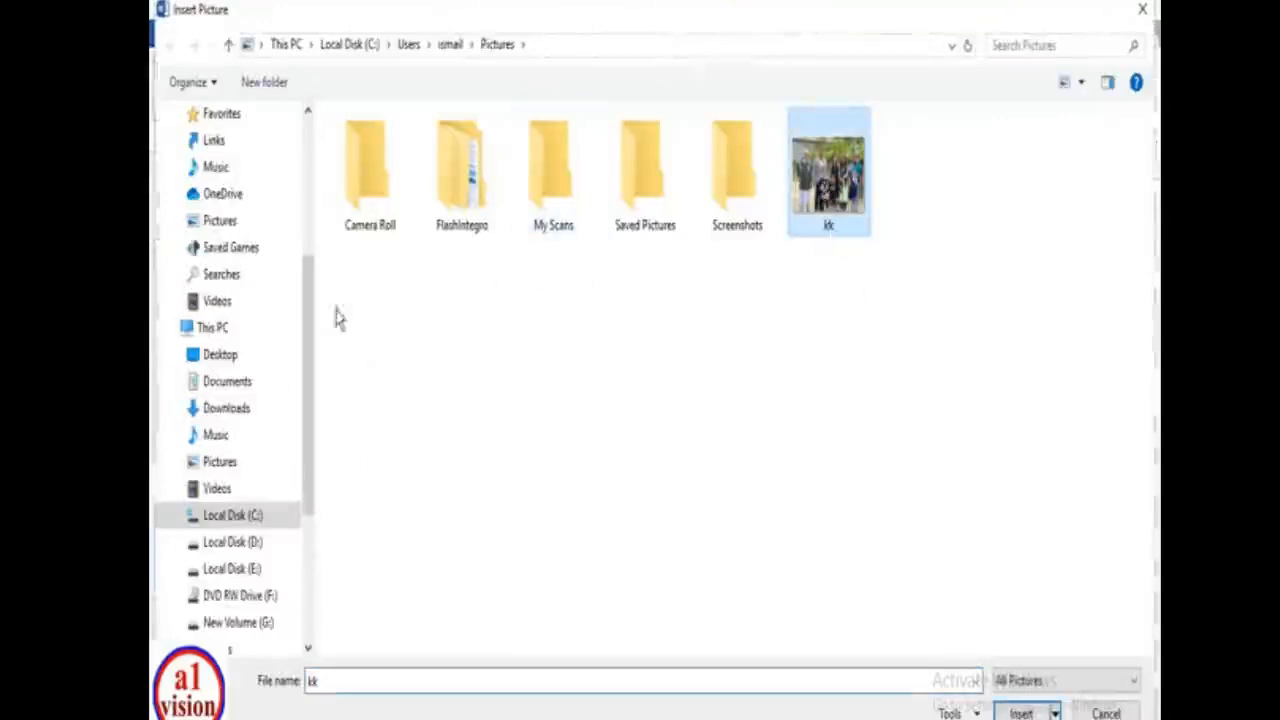
left_click(251, 541)
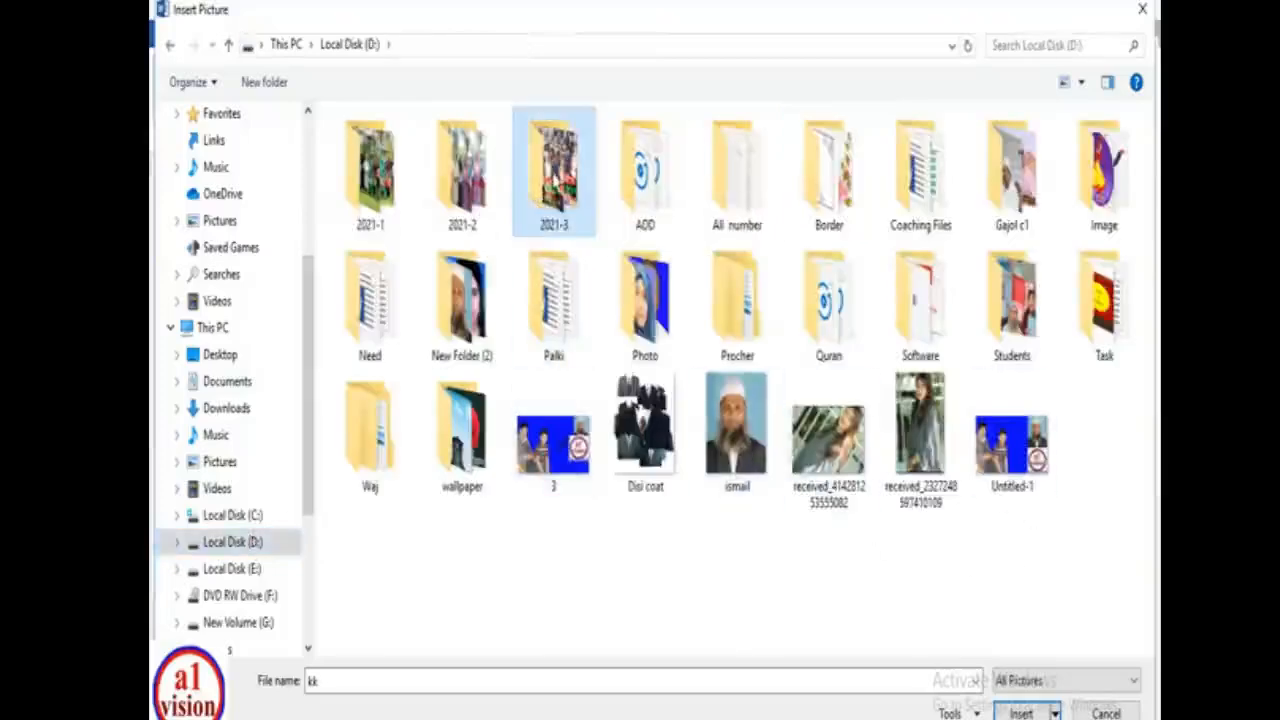
double_click(553, 165)
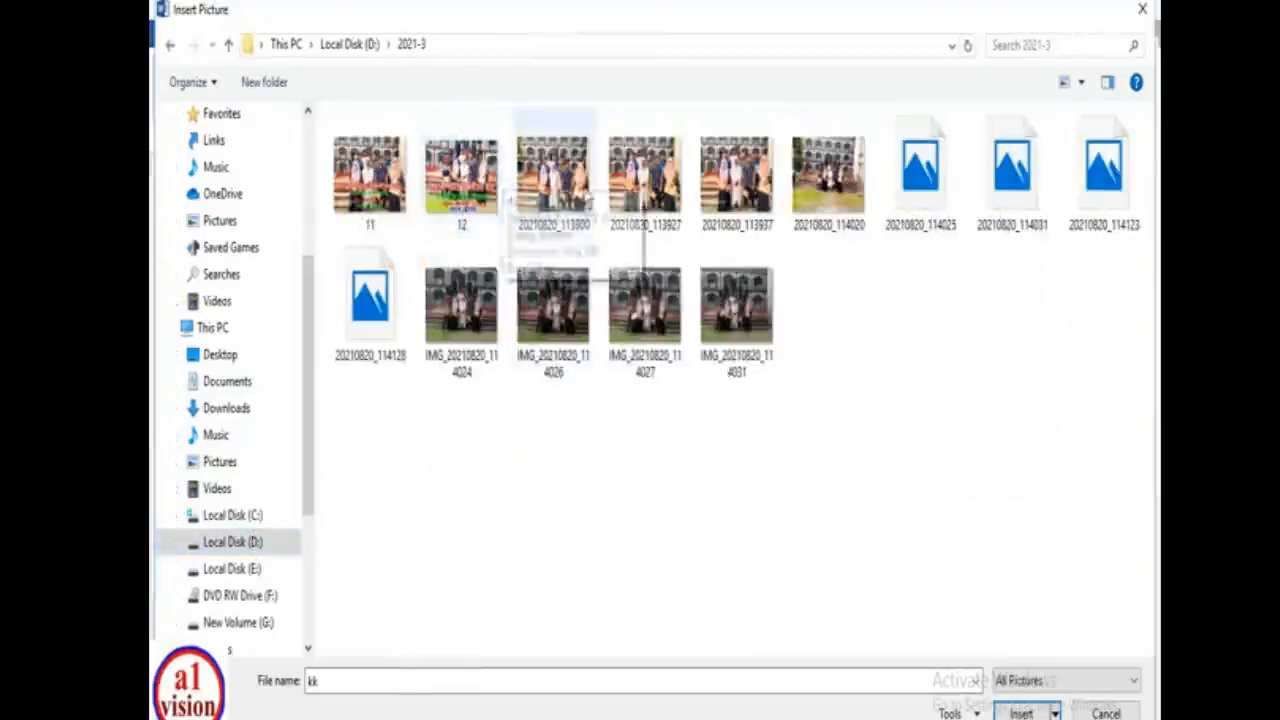
left_click(461, 175)
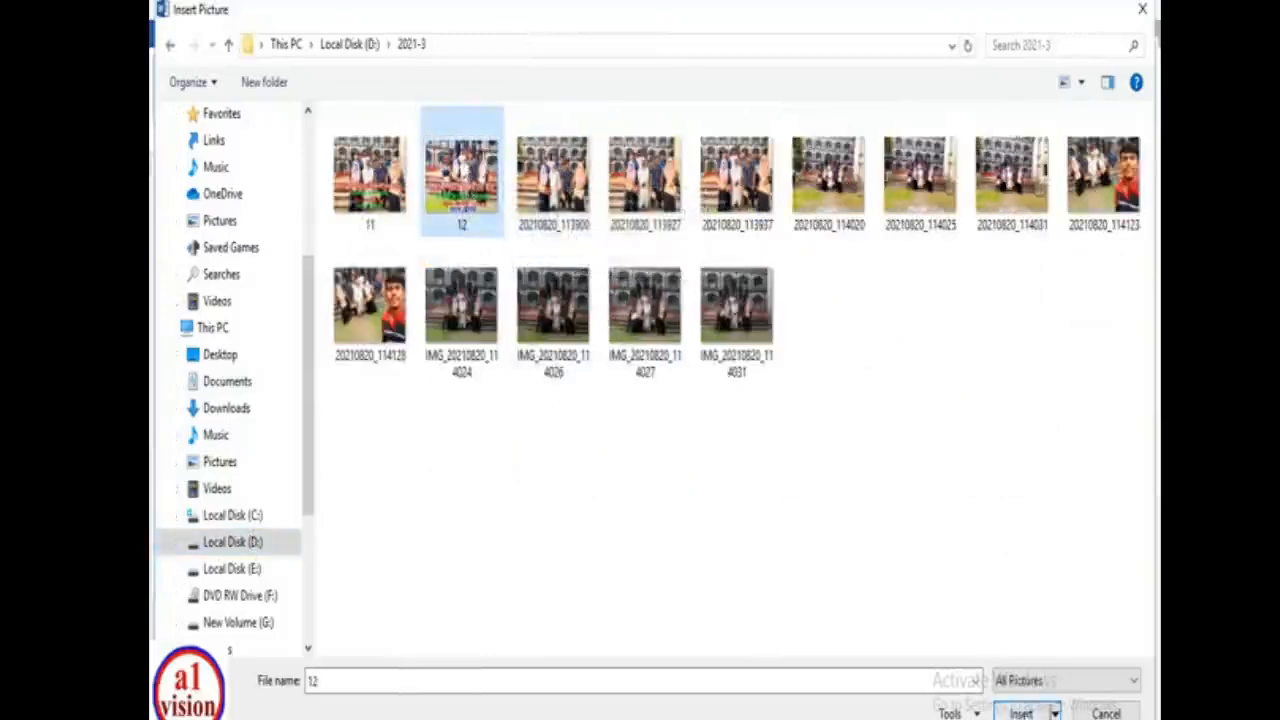
left_click(1020, 713)
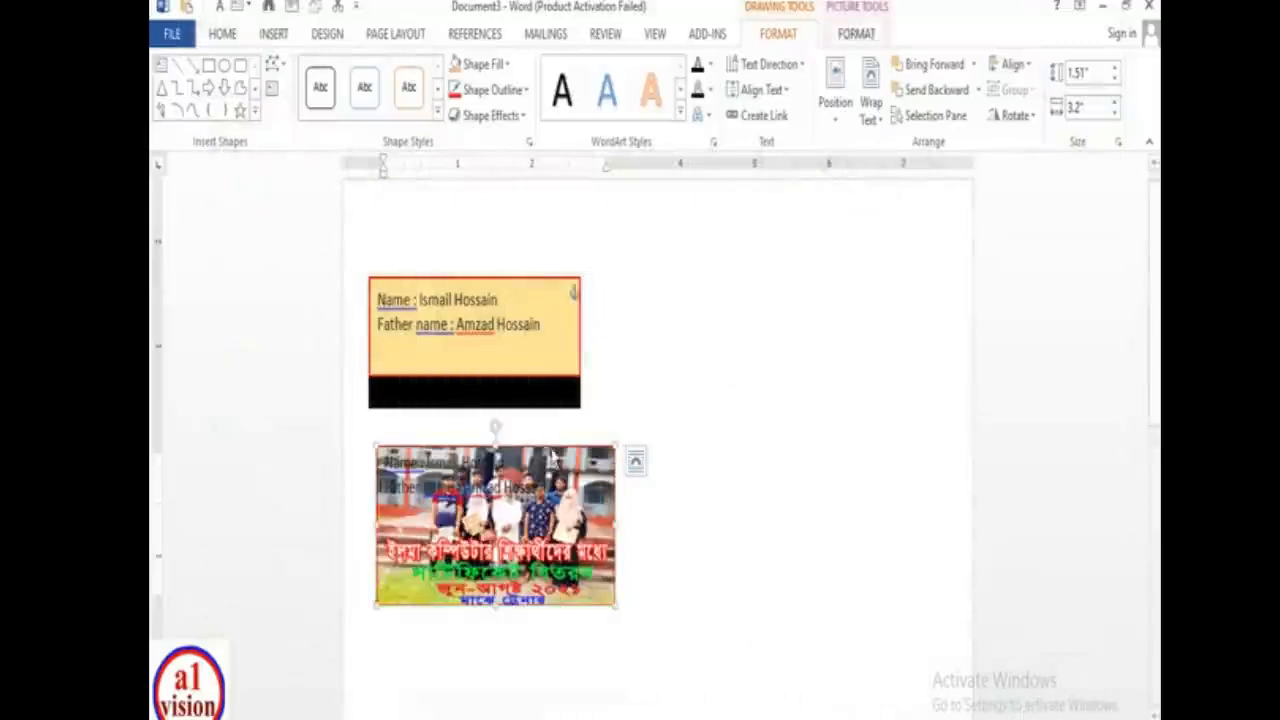
- Drag the photo box to the right and set its name and father's name text fill to white
left_click_drag(552, 457, 799, 430)
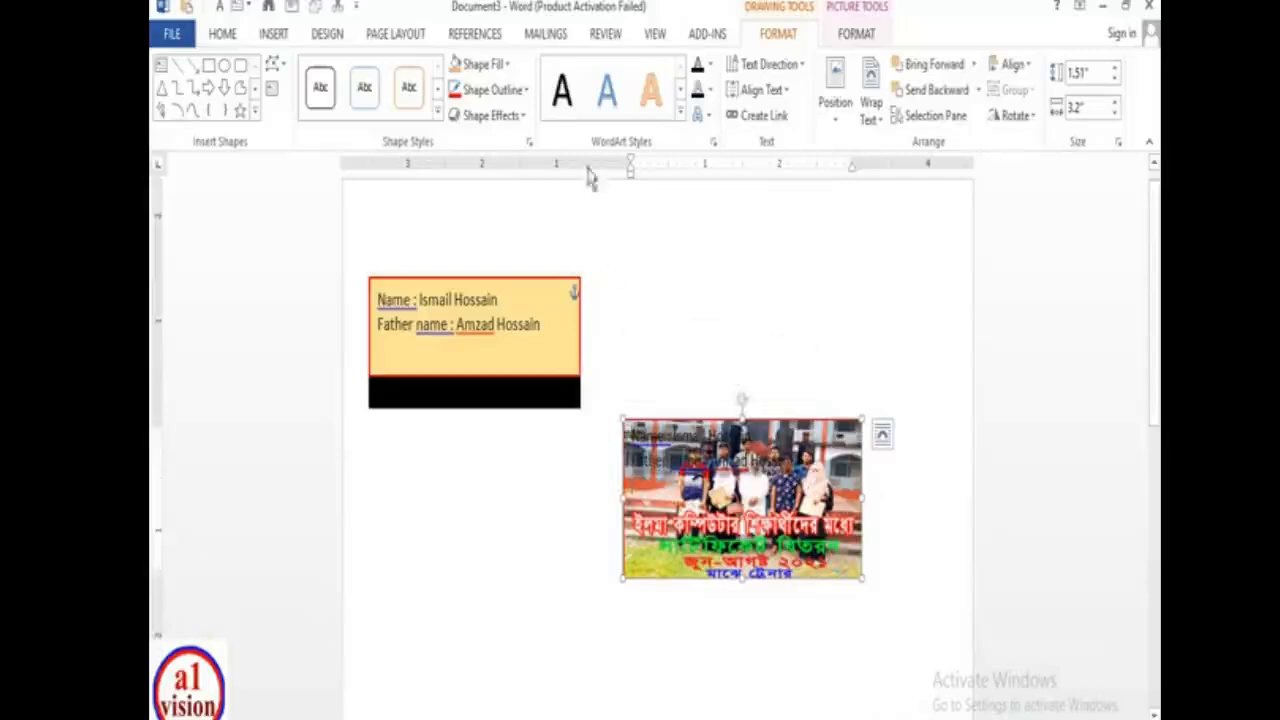
left_click(843, 10)
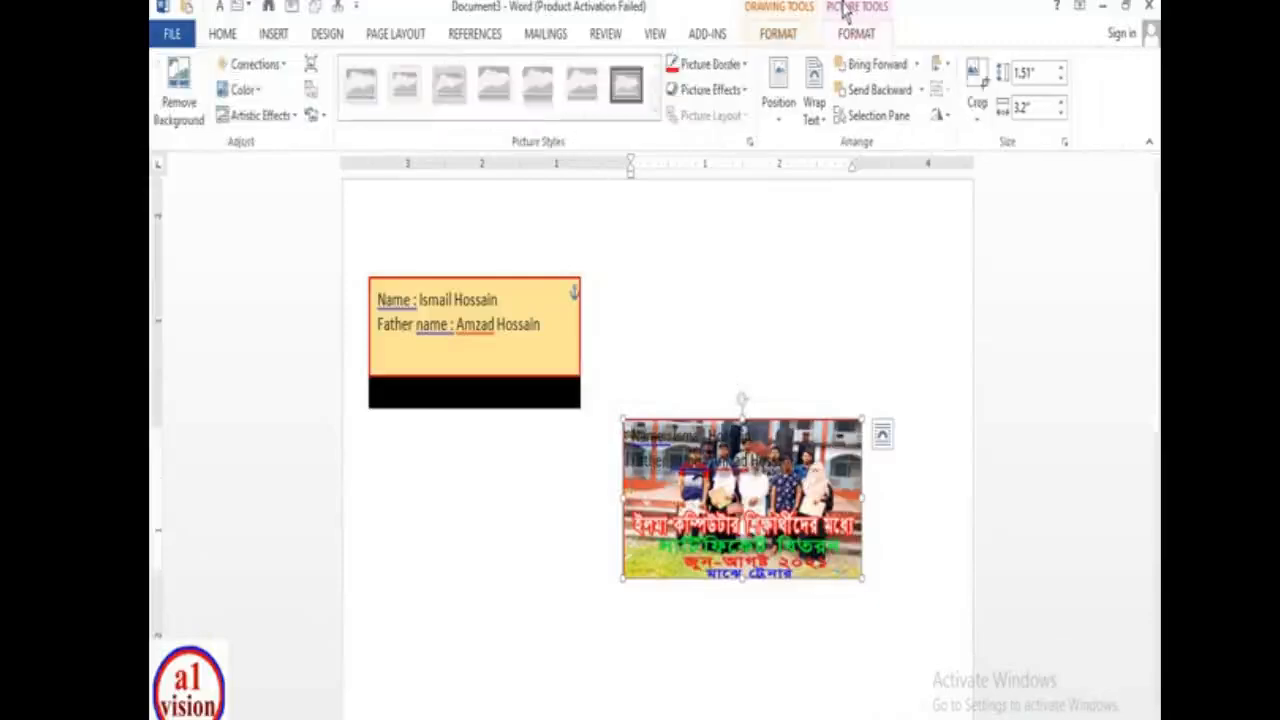
left_click(778, 33)
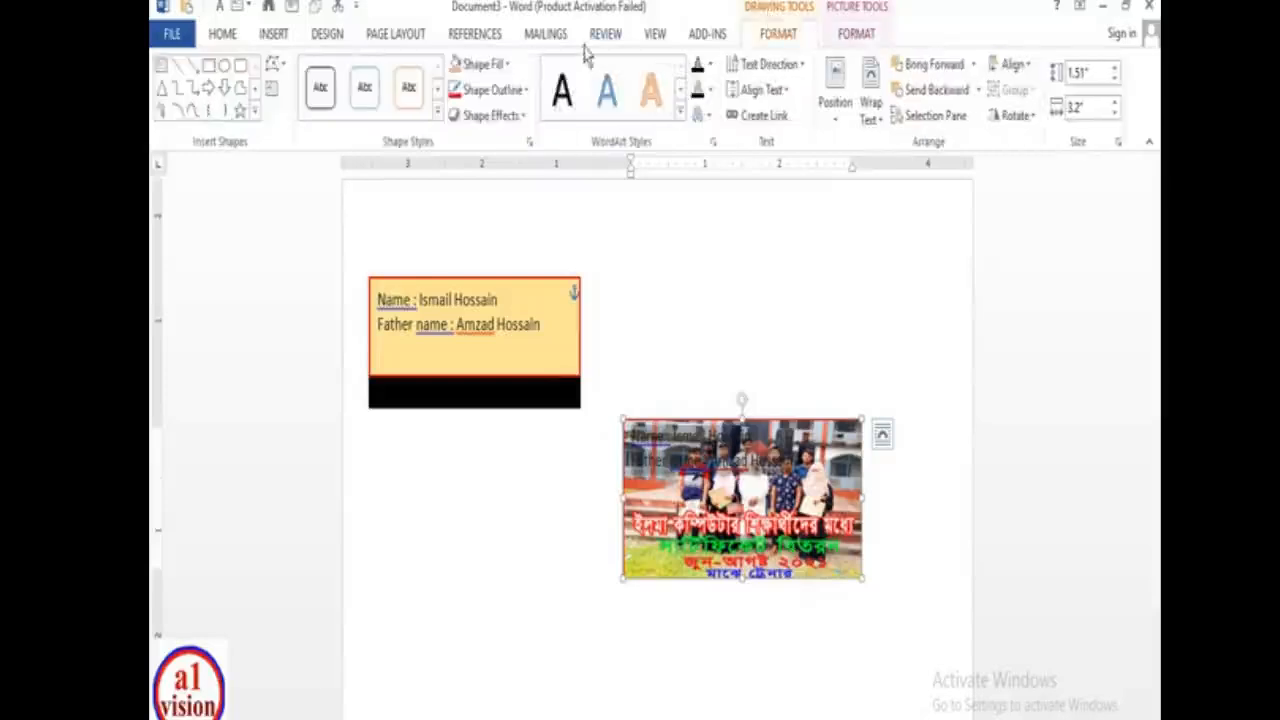
left_click(710, 65)
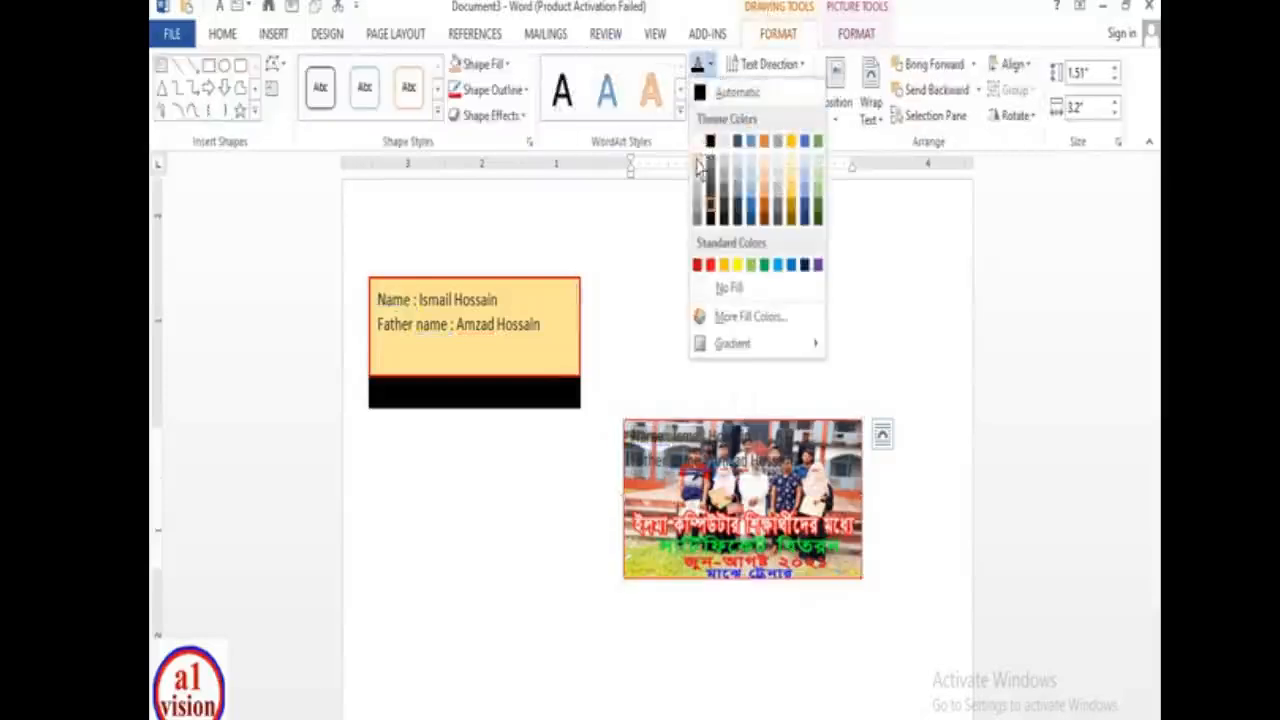
left_click(705, 183)
left_click(795, 435)
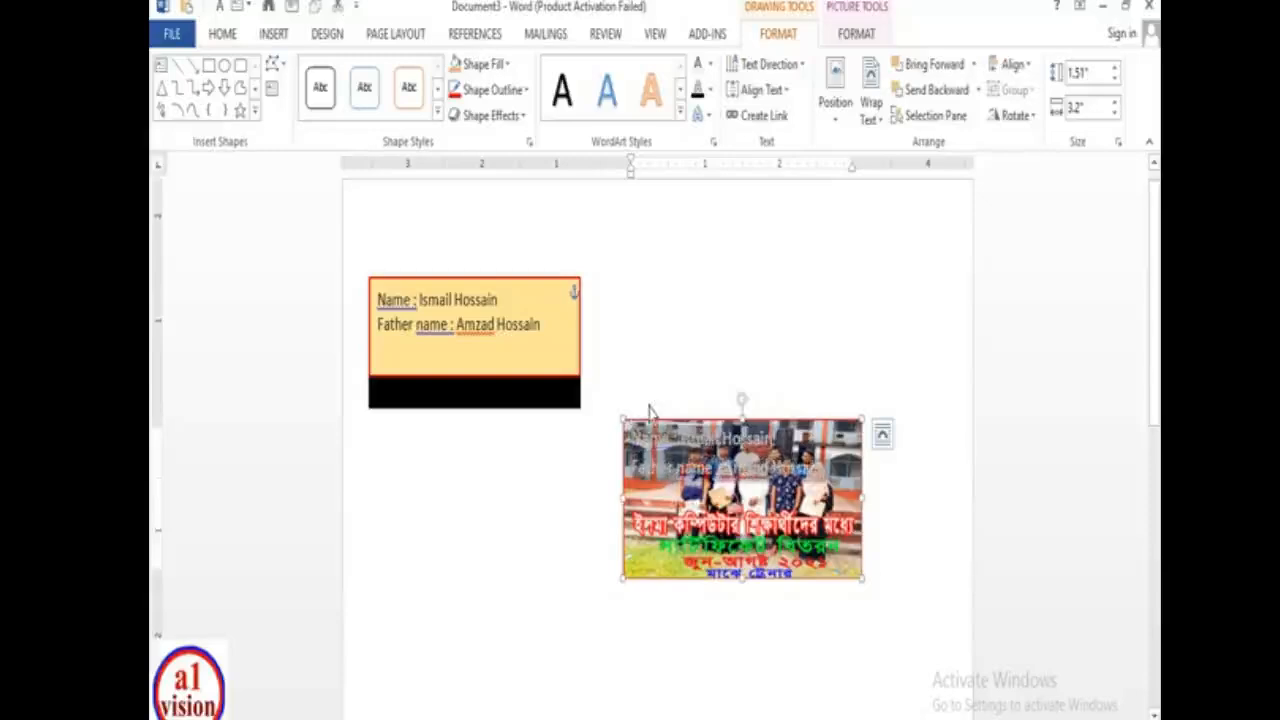
left_click(915, 520)
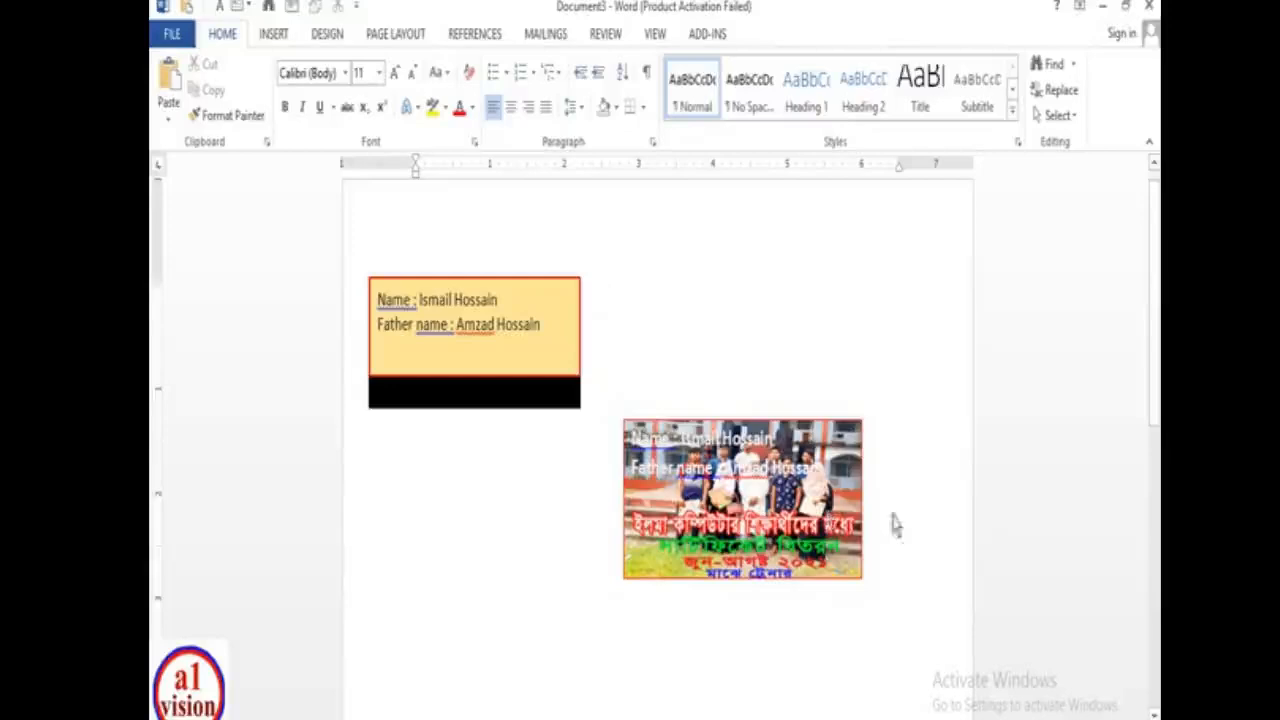
- Place the photo box beneath the orange box, moving the orange box up to the page top
left_click(806, 432)
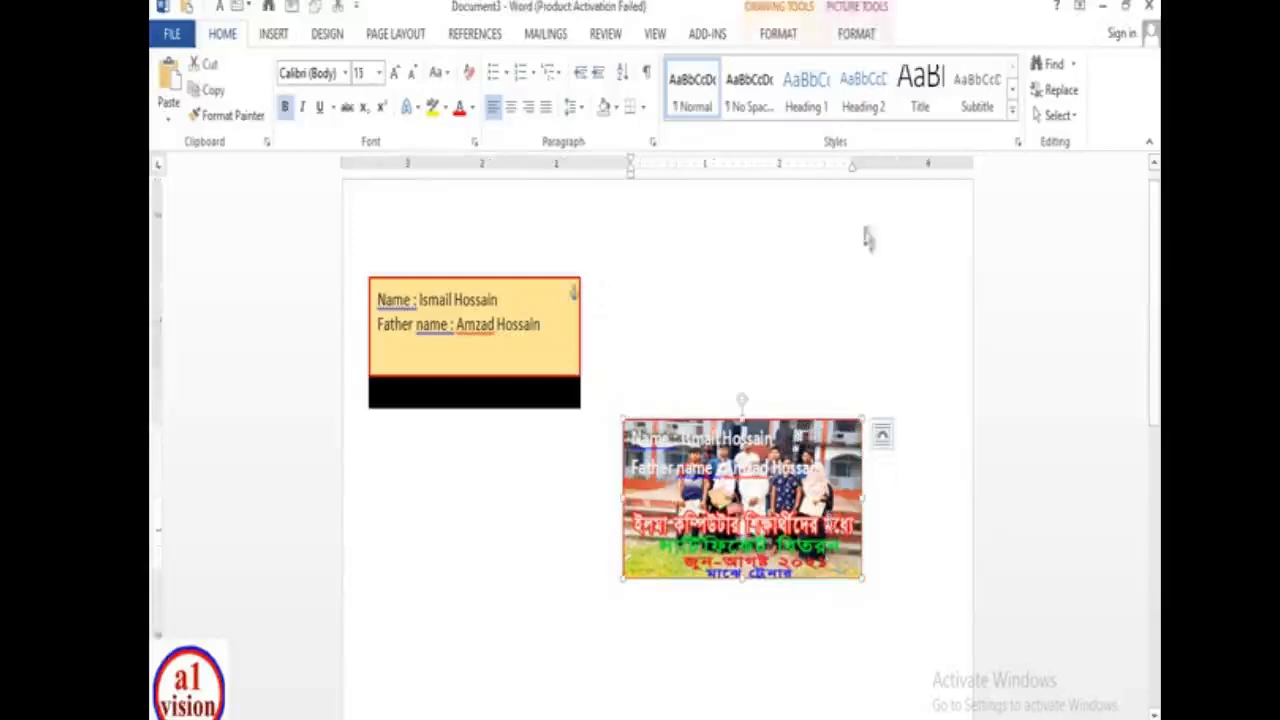
left_click_drag(797, 430, 562, 441)
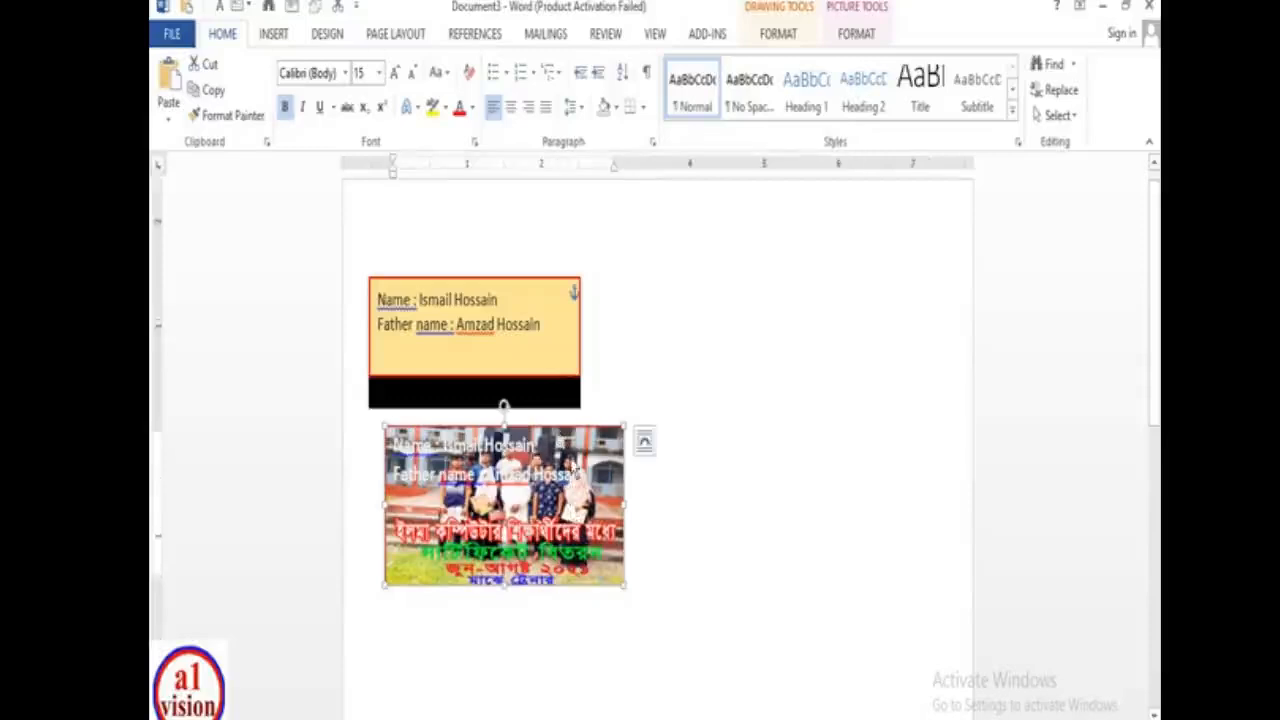
mouse_move(532, 284)
left_mouse_down()
mouse_move(543, 228)
mouse_move(543, 263)
left_mouse_up()
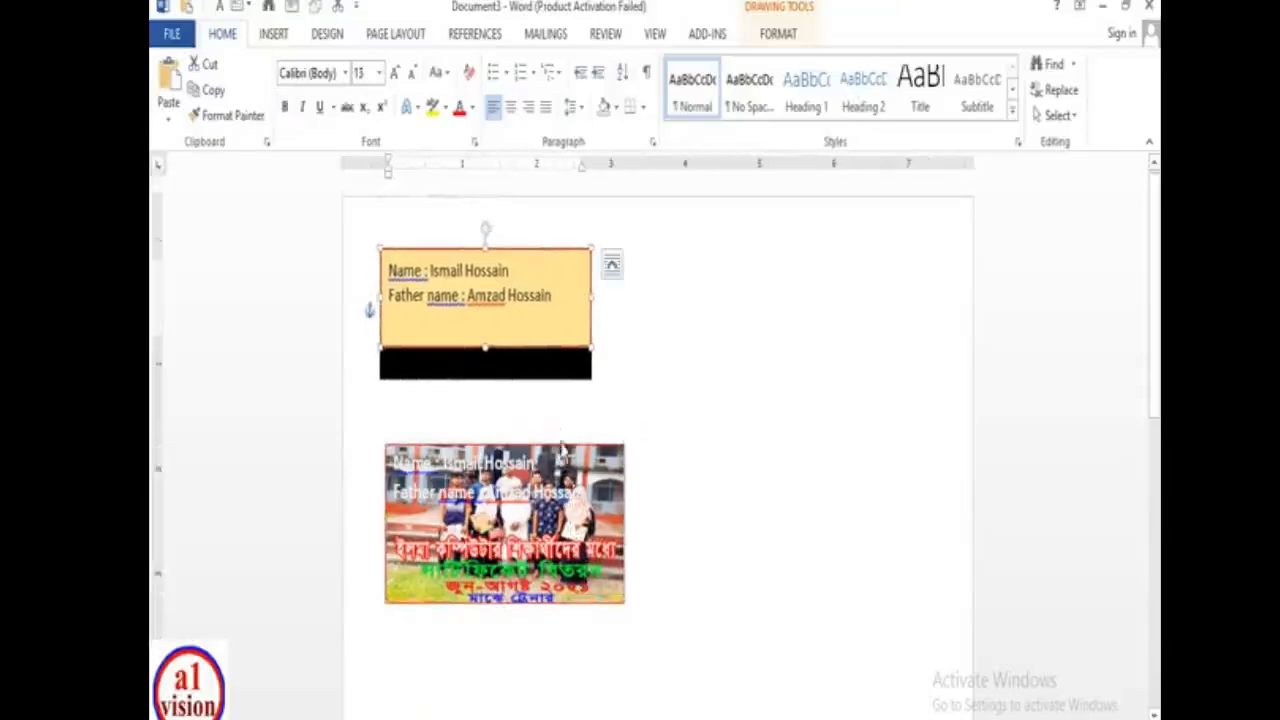
left_click(565, 458)
left_click_drag(565, 455, 557, 453)
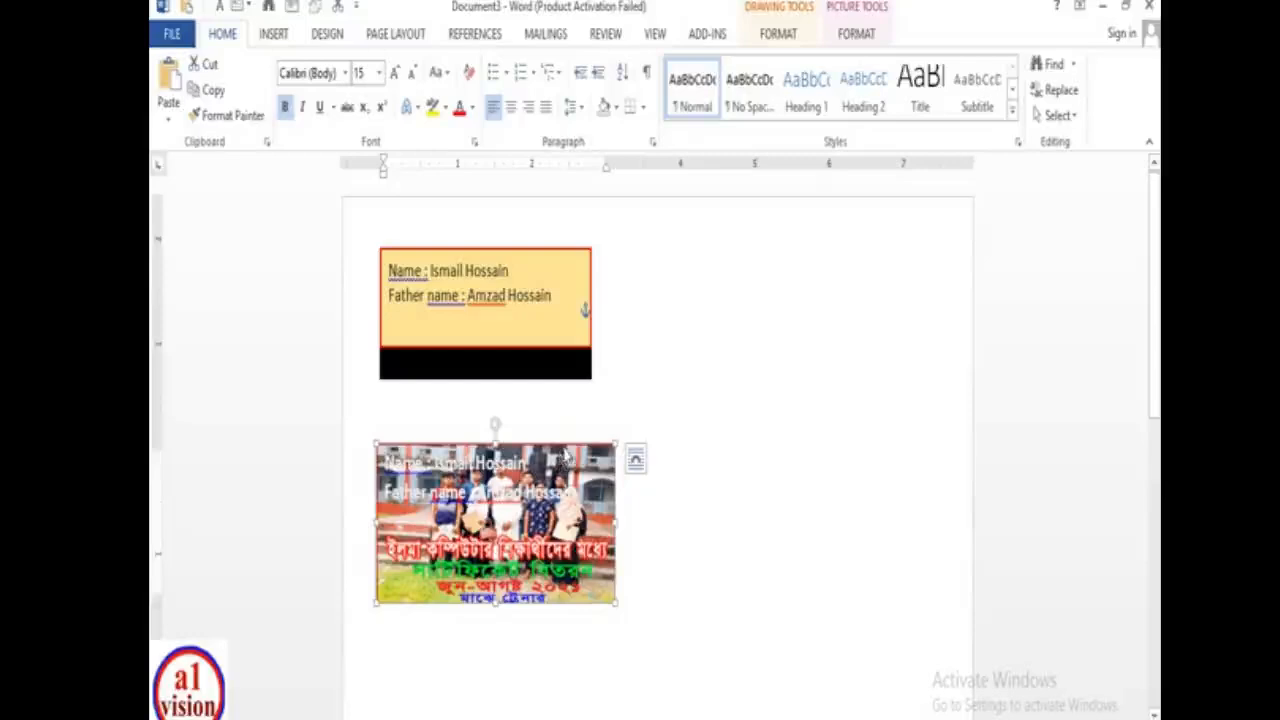
- Ctrl-drag the photo name box to drop an identical copy to its right
left_click(570, 463)
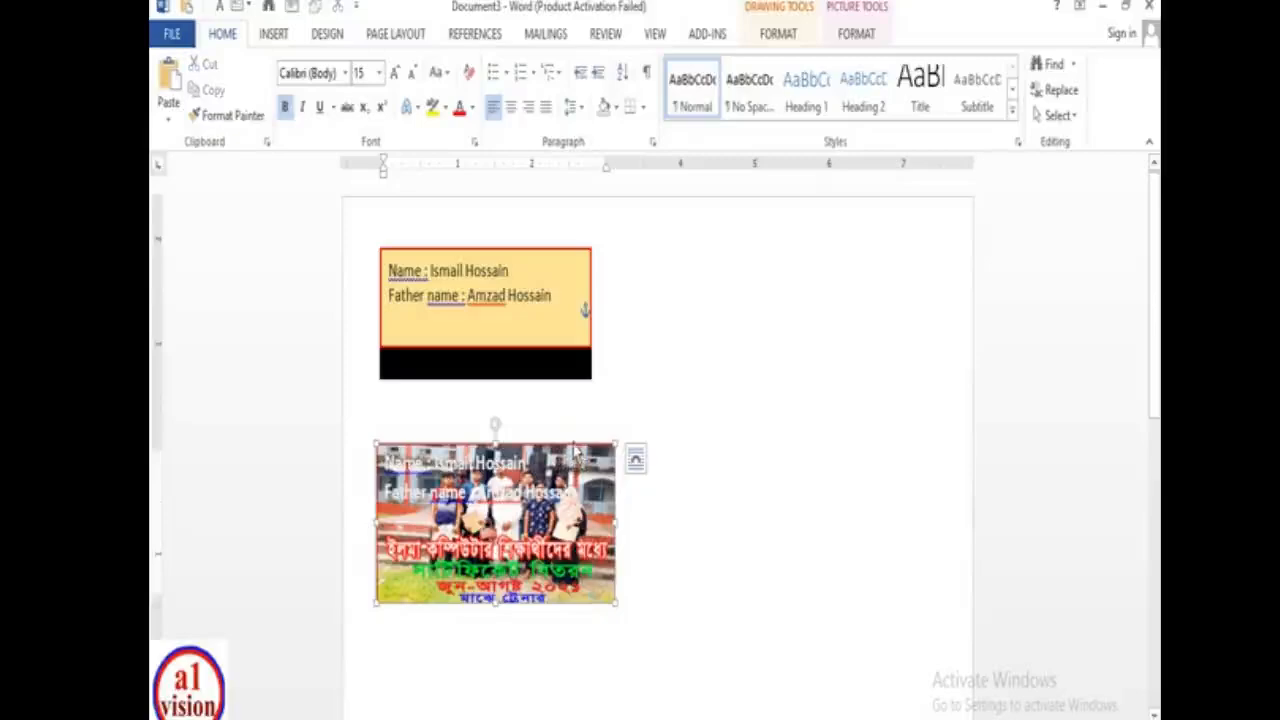
left_click(574, 444)
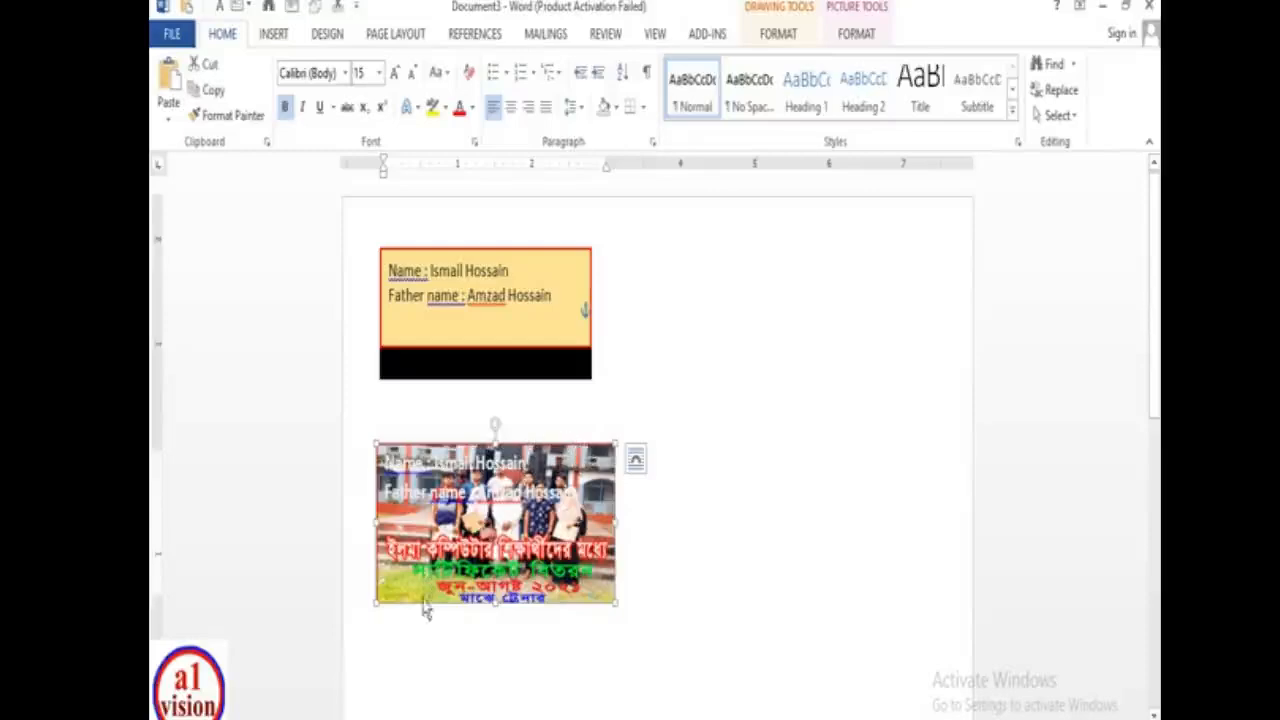
left_click_drag(413, 605, 658, 618)
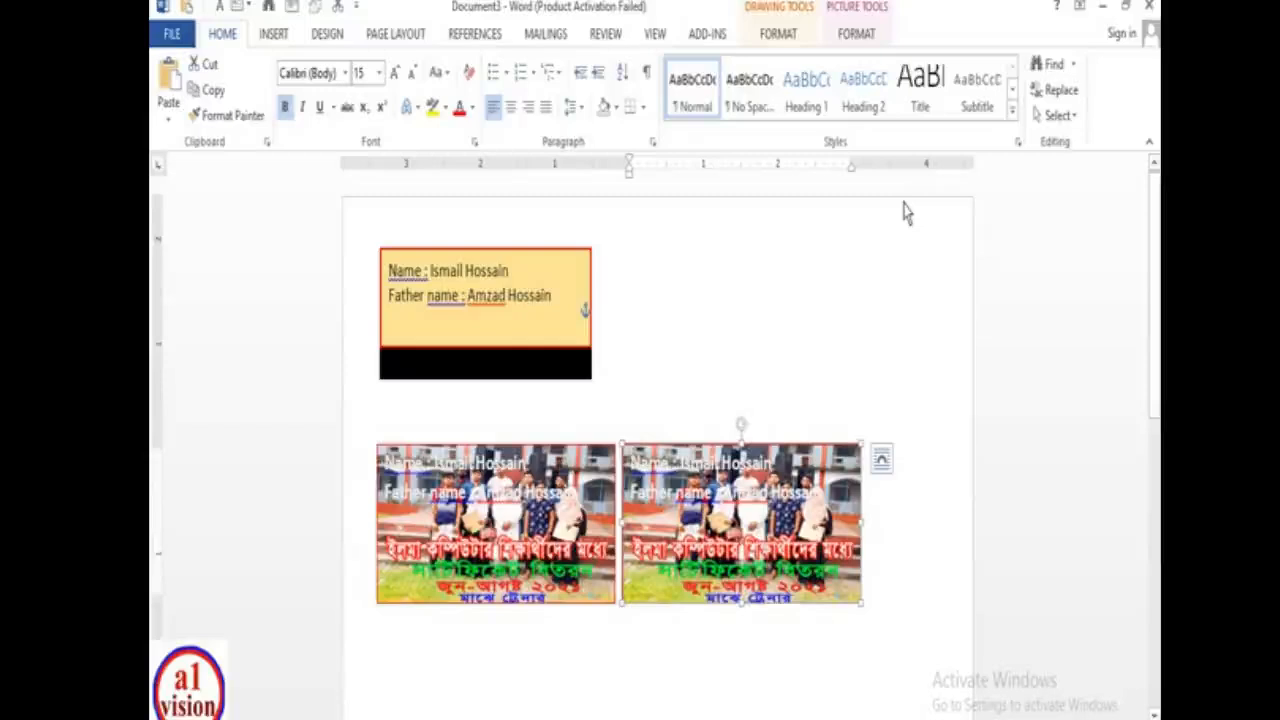
- Select both photo cards and Ctrl-drag them into a second row below, nudged left to align
scroll(320, 434, "down", 2)
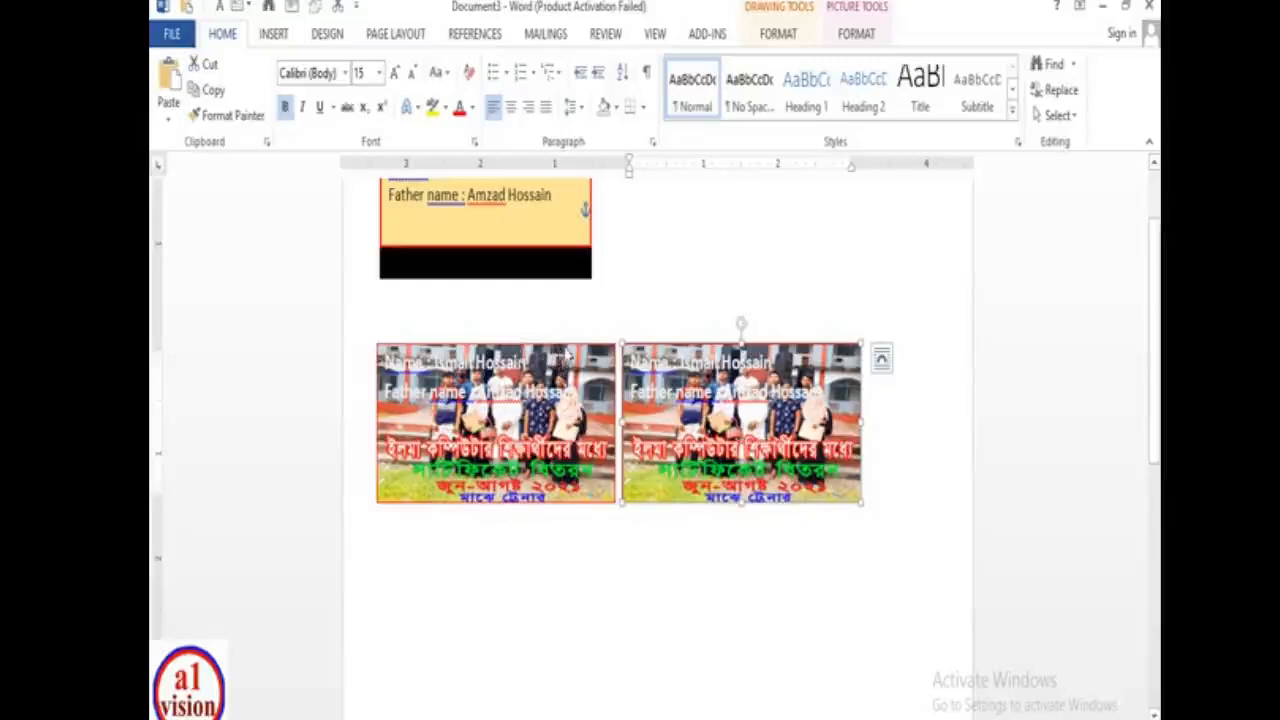
left_click(566, 355, "shift")
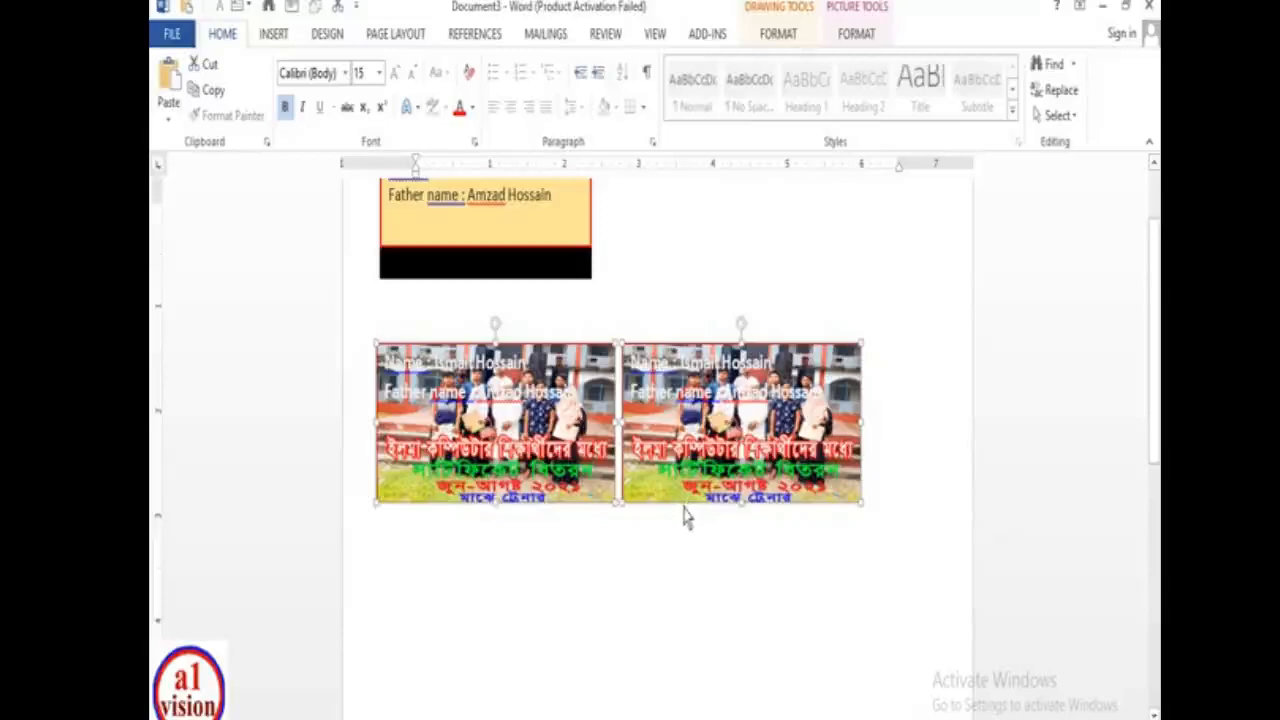
mouse_move(684, 512)
left_mouse_down()
mouse_move(694, 640)
mouse_move(668, 701)
mouse_move(686, 520)
mouse_move(689, 689)
mouse_move(686, 517)
mouse_move(686, 528)
left_mouse_up()
key("Left")
key("Left")
key("Left")
key("Left")
key("Left")
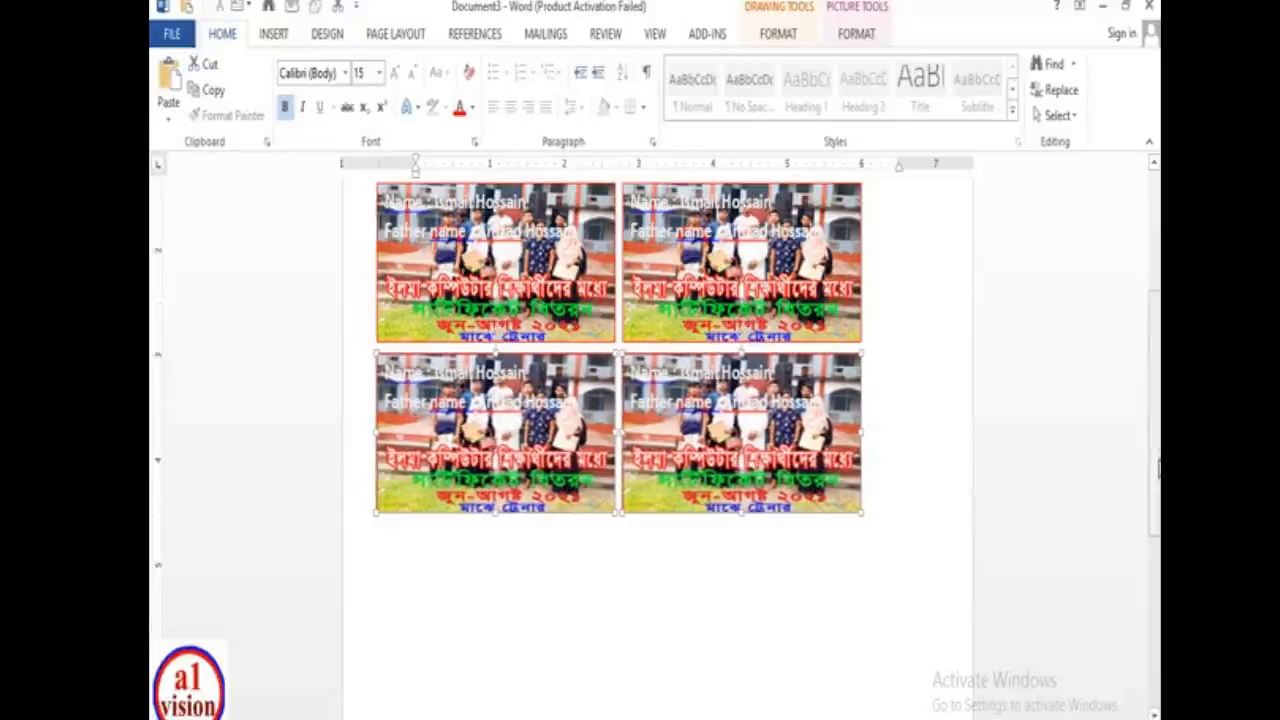
scroll(1110, 450, "up", 2)
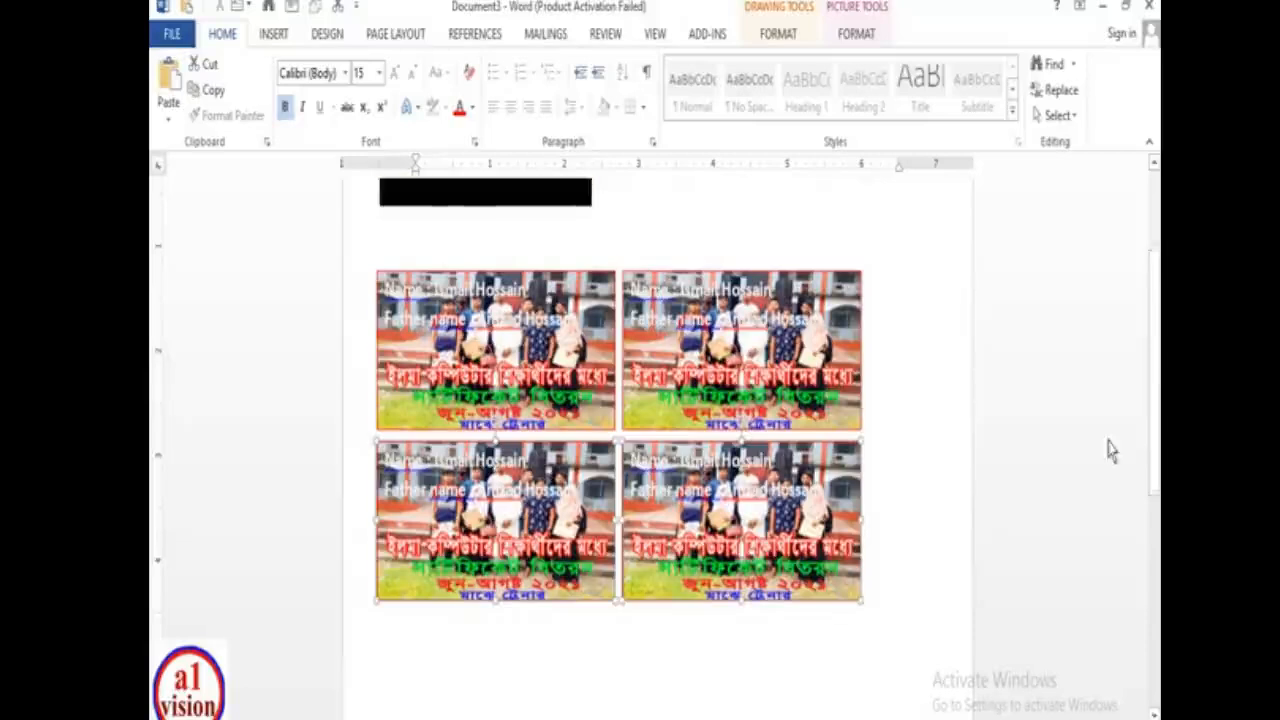
left_click(716, 292)
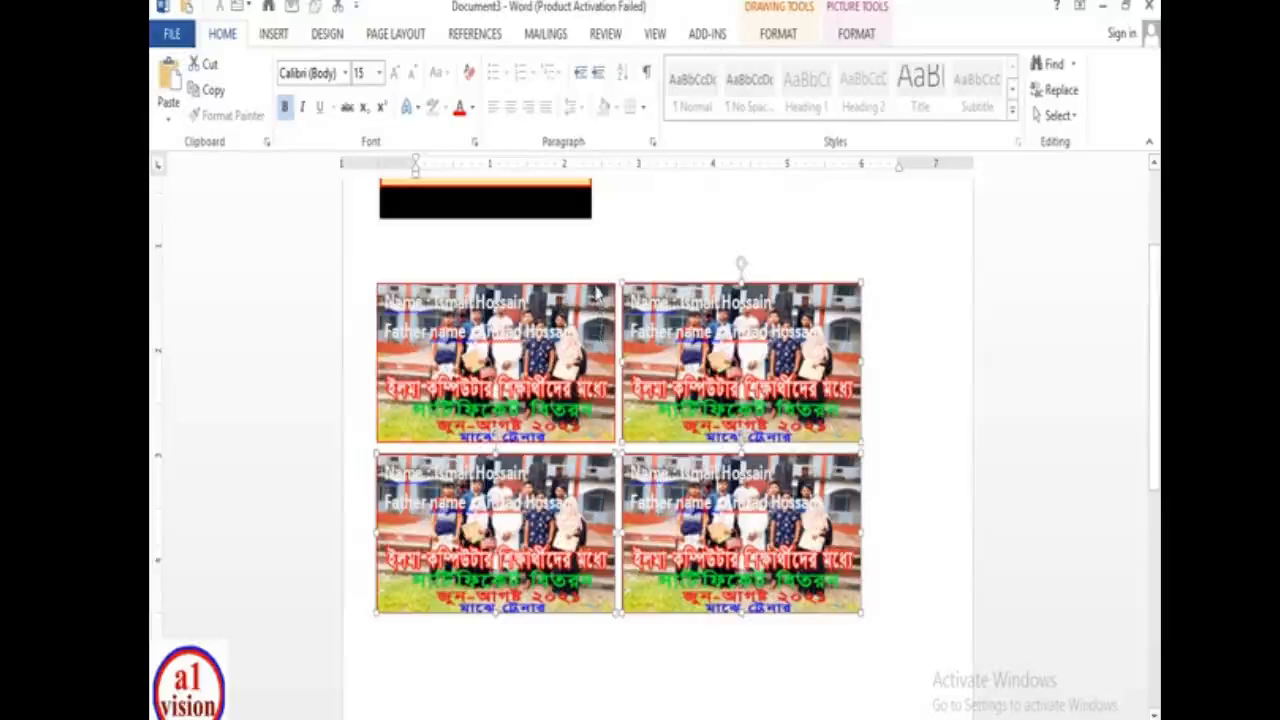
- Ctrl-drag the card grid down to add a third row, making six photo cards
scroll(604, 430, "down", 5)
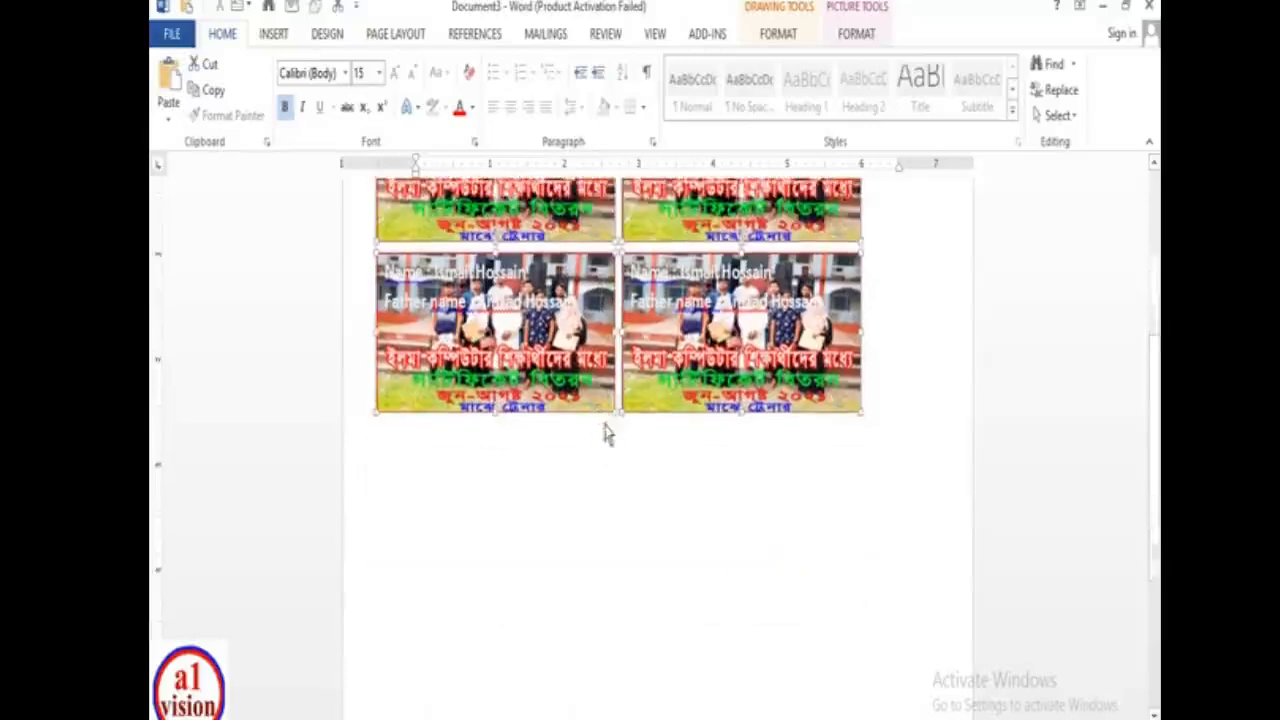
left_click_drag(597, 414, 595, 625)
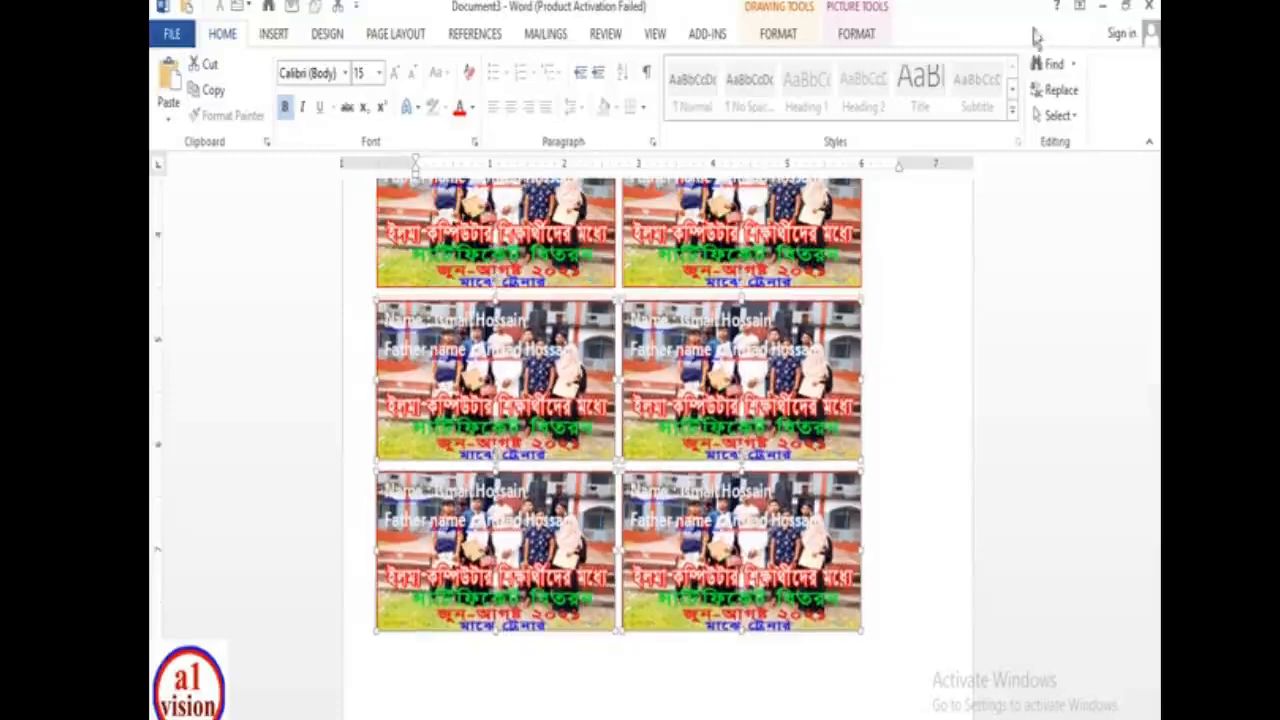
left_click(928, 308)
- Look over the finished card sheet and start a new blank document, Document4
scroll(928, 310, "up", 5)
scroll(851, 349, "down", 4)
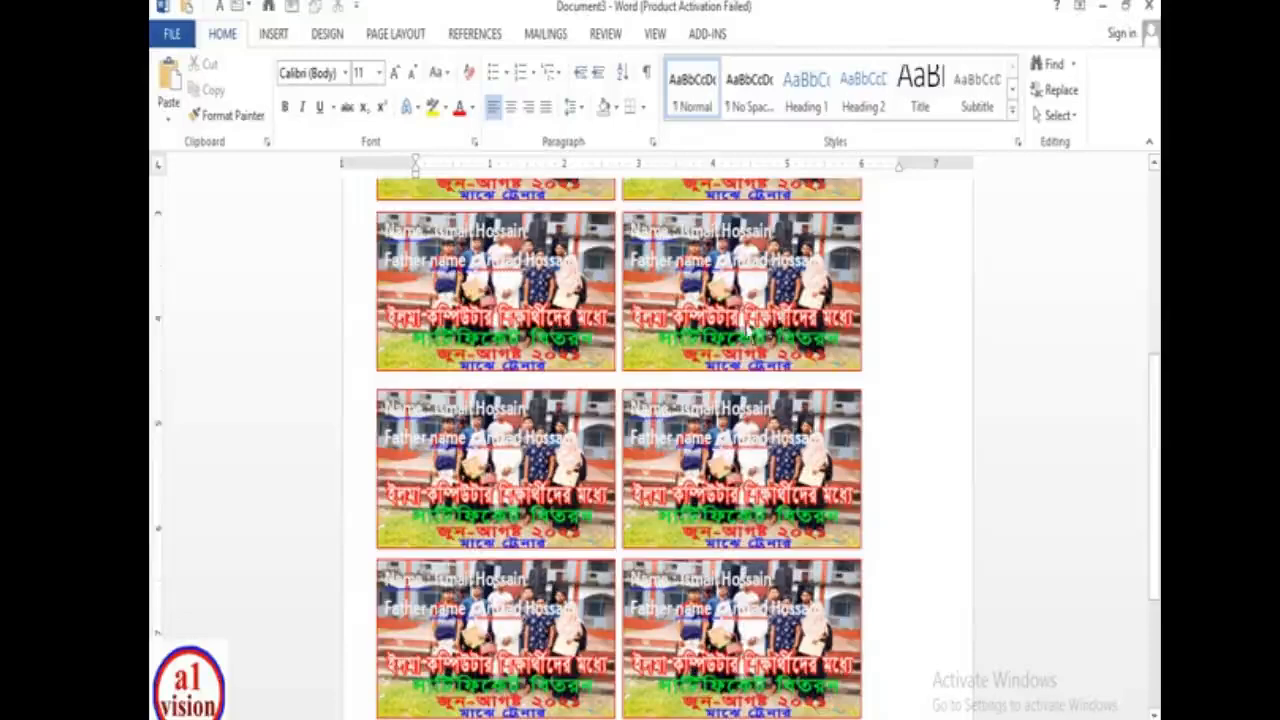
scroll(750, 330, "up", 3)
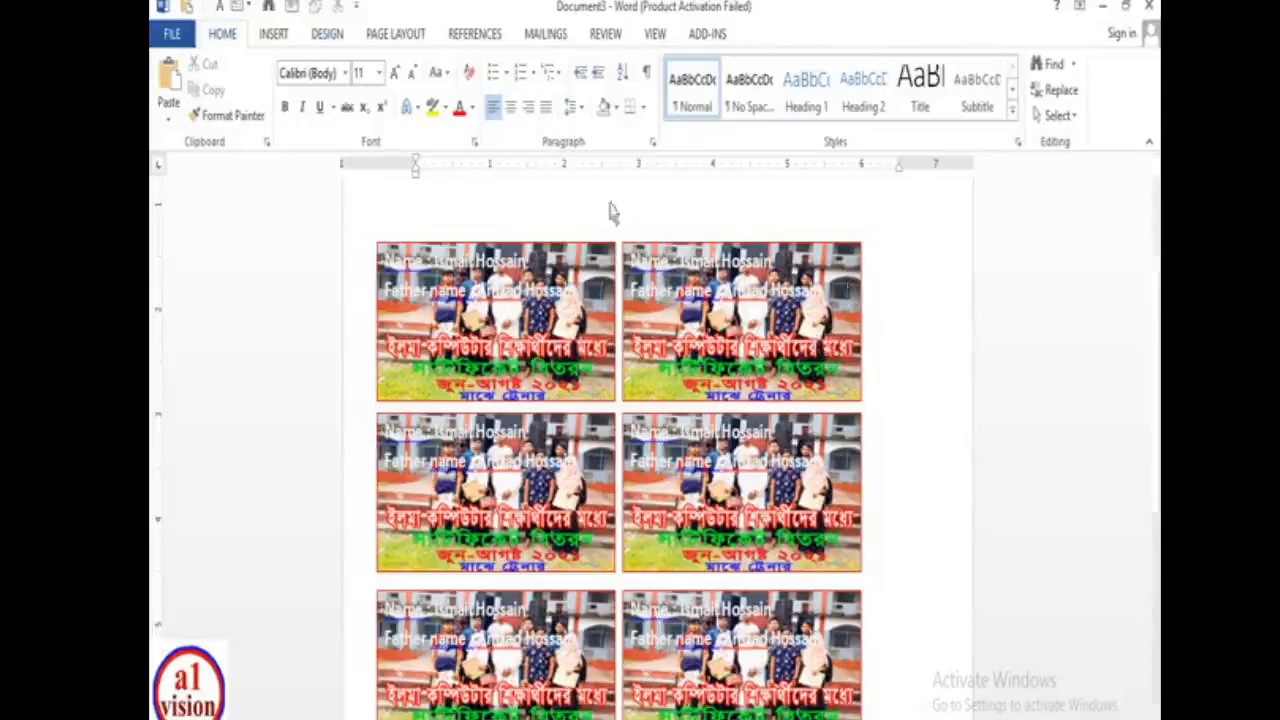
key("ctrl+n")
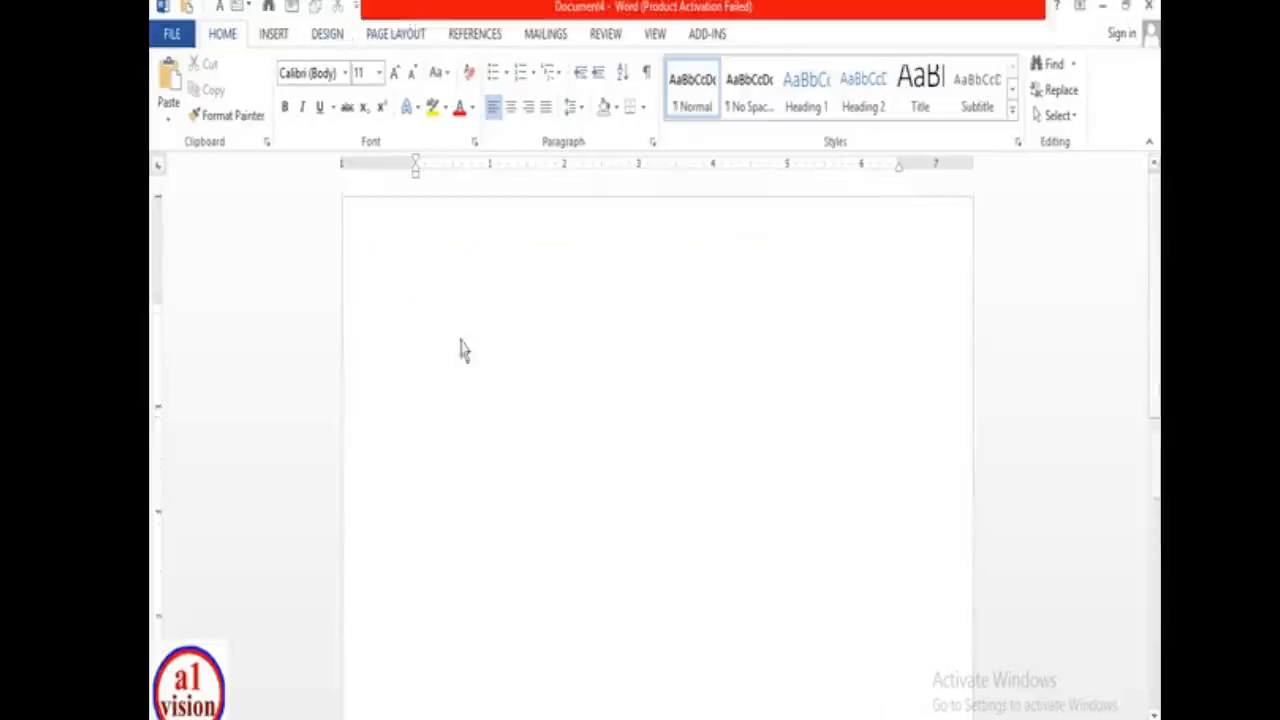
- Draw a text box about 2.23" by 5.34" near the top of the new page
left_click(274, 34)
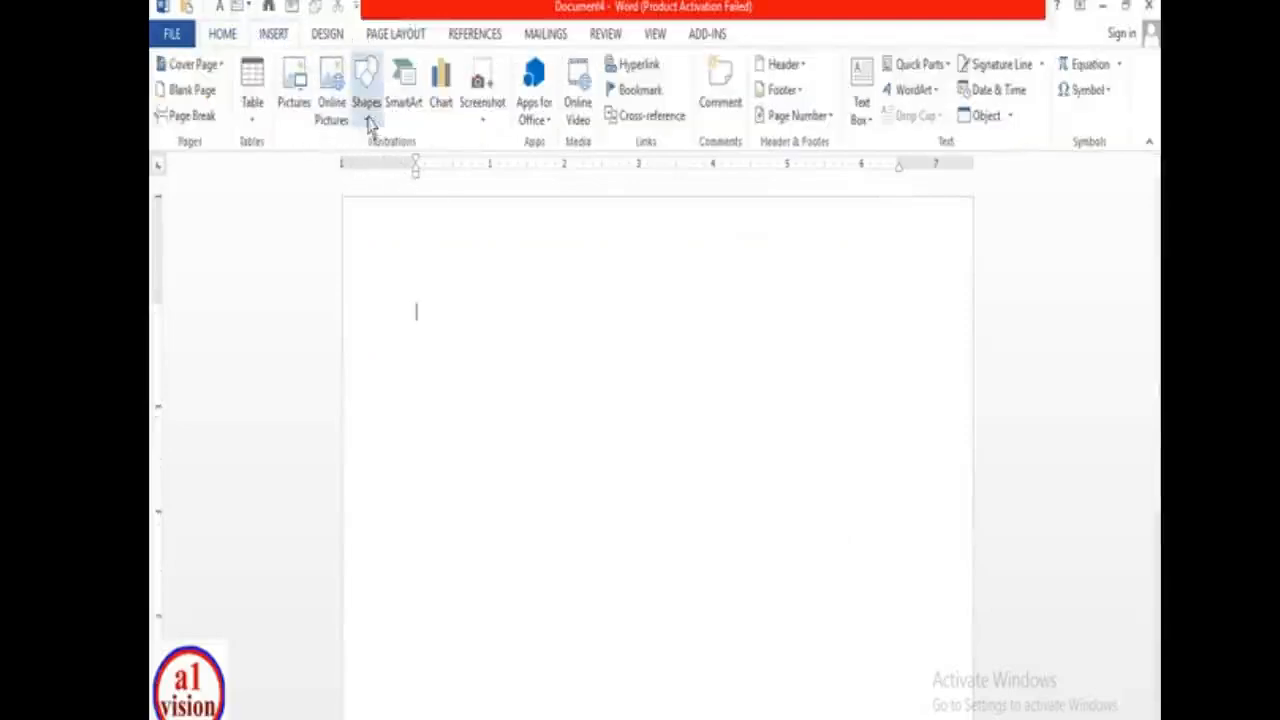
left_click(368, 118)
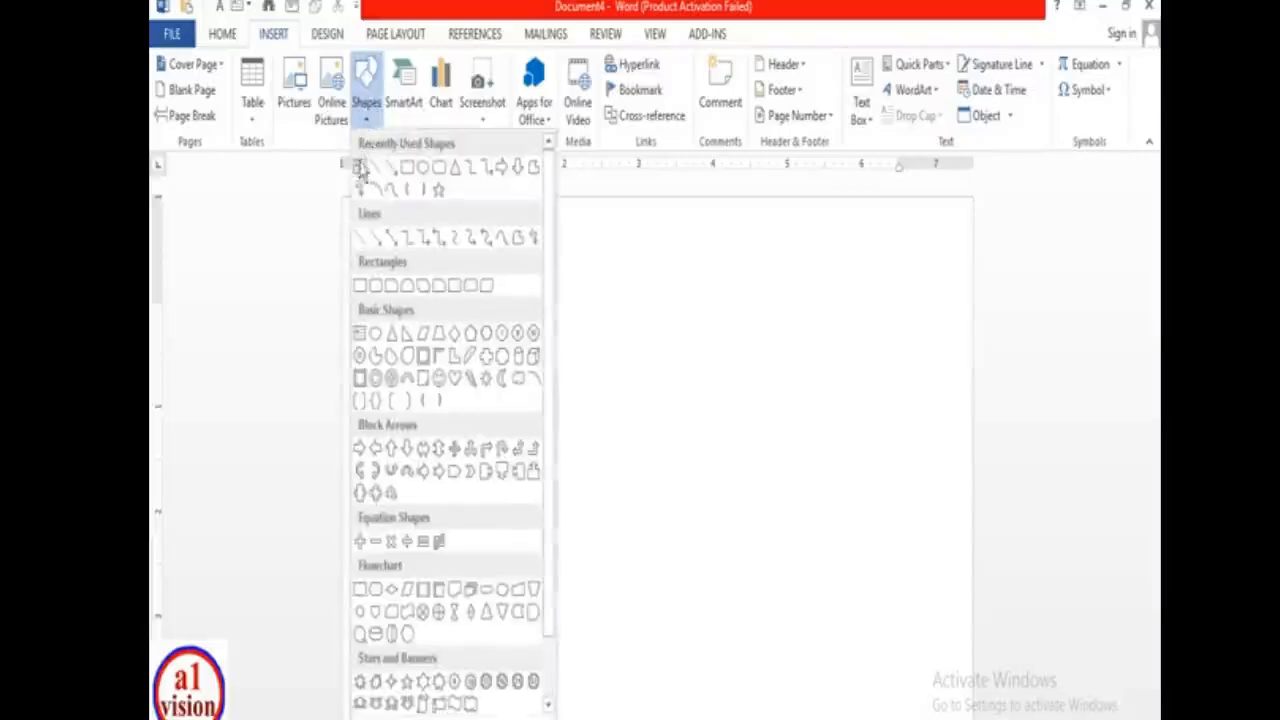
left_click(359, 172)
mouse_move(449, 282)
left_mouse_down()
mouse_move(471, 343)
mouse_move(672, 488)
mouse_move(843, 523)
left_mouse_up()
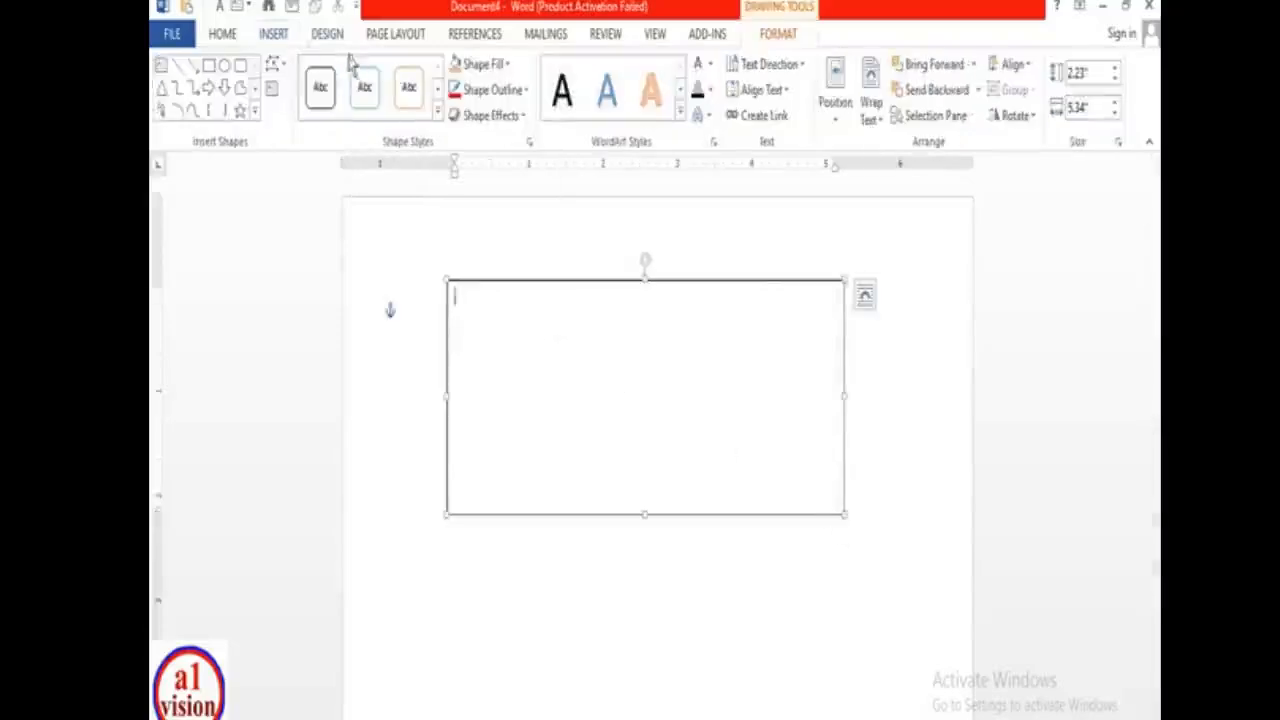
- Deselect the box and bring up the built-in Text Box gallery on the Insert ribbon
left_click(273, 40)
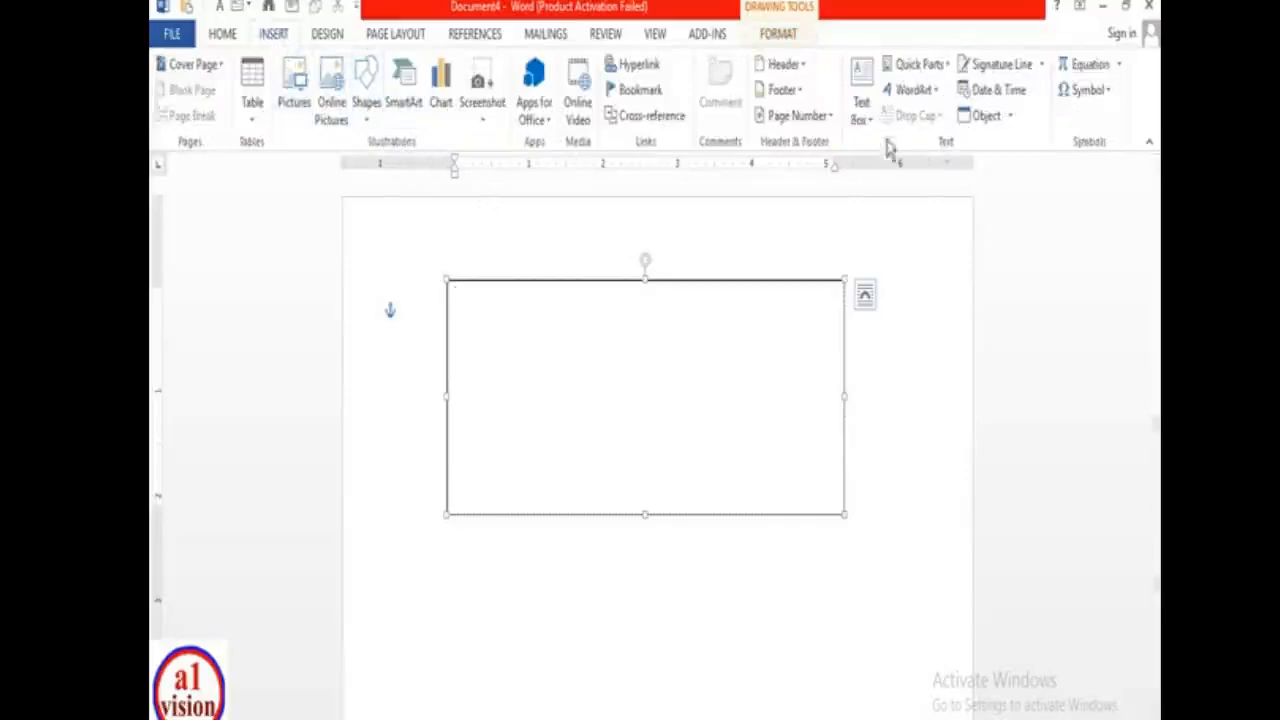
left_click(825, 590)
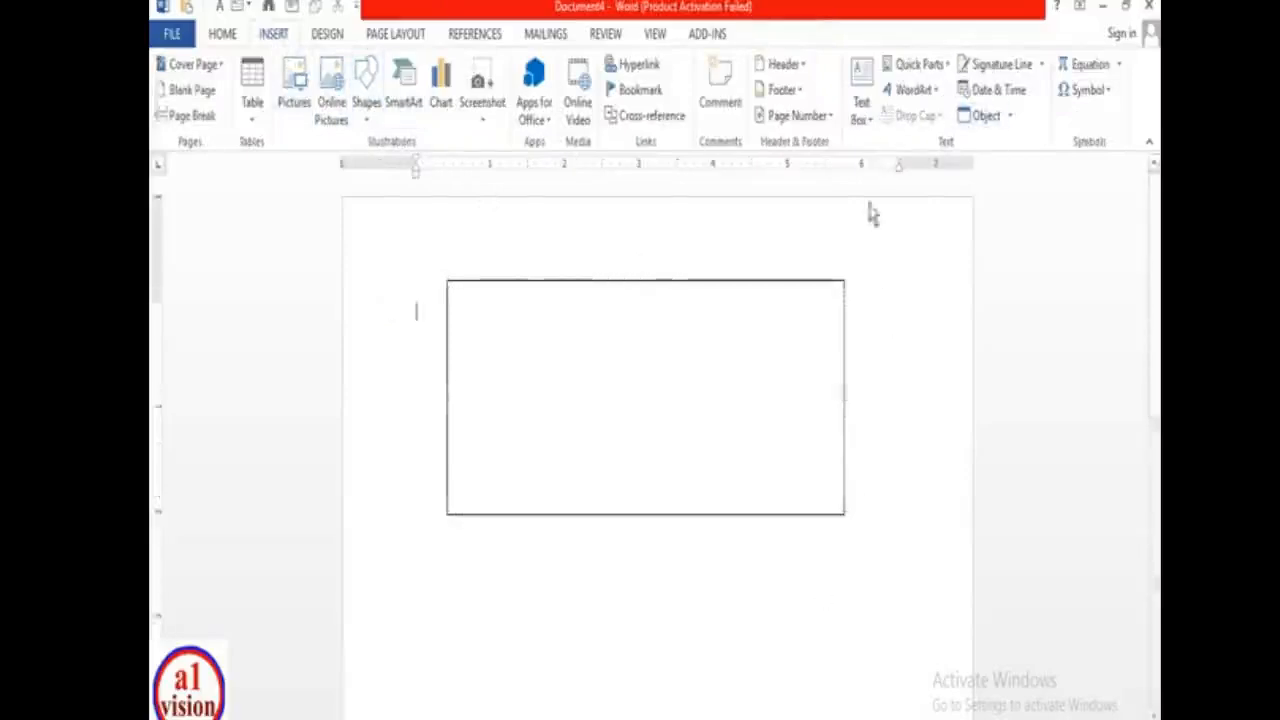
left_click(869, 122)
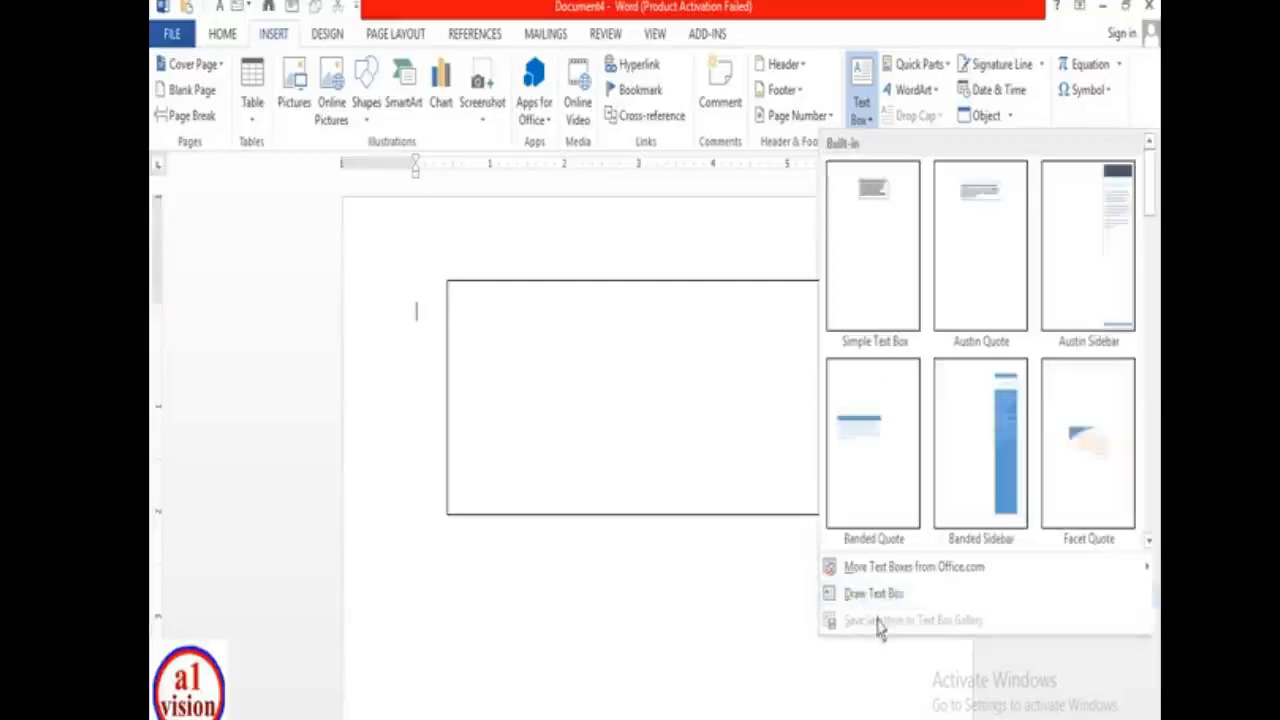